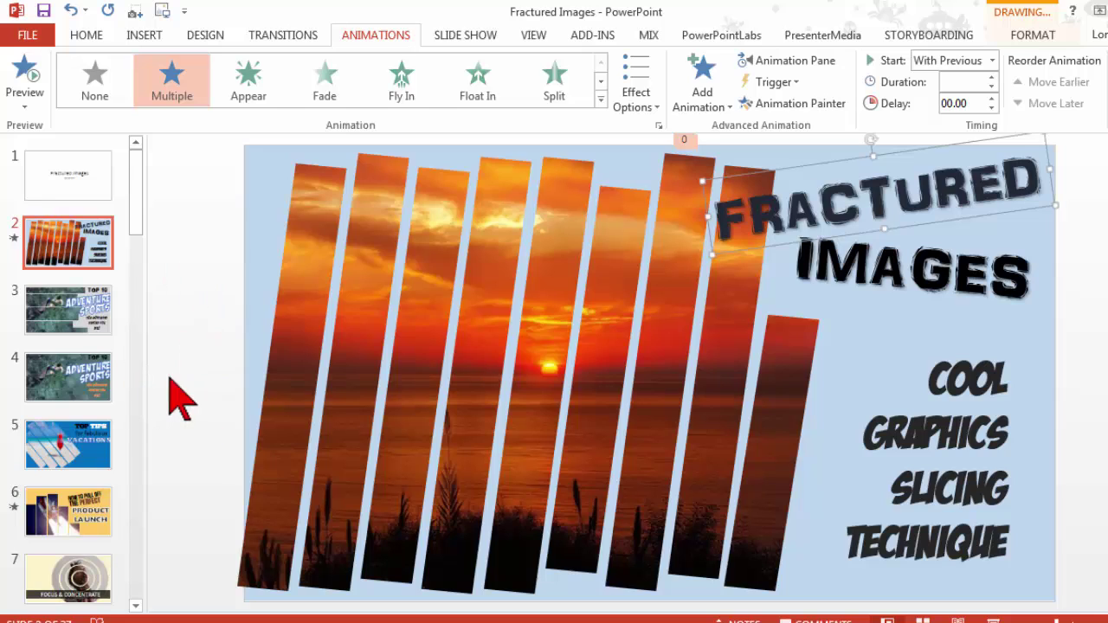
- Deselect the FRACTURED title and open slide 9 with the plain blue horizontal bars
{"action": "left_click", "coordinate": [1096, 268]}
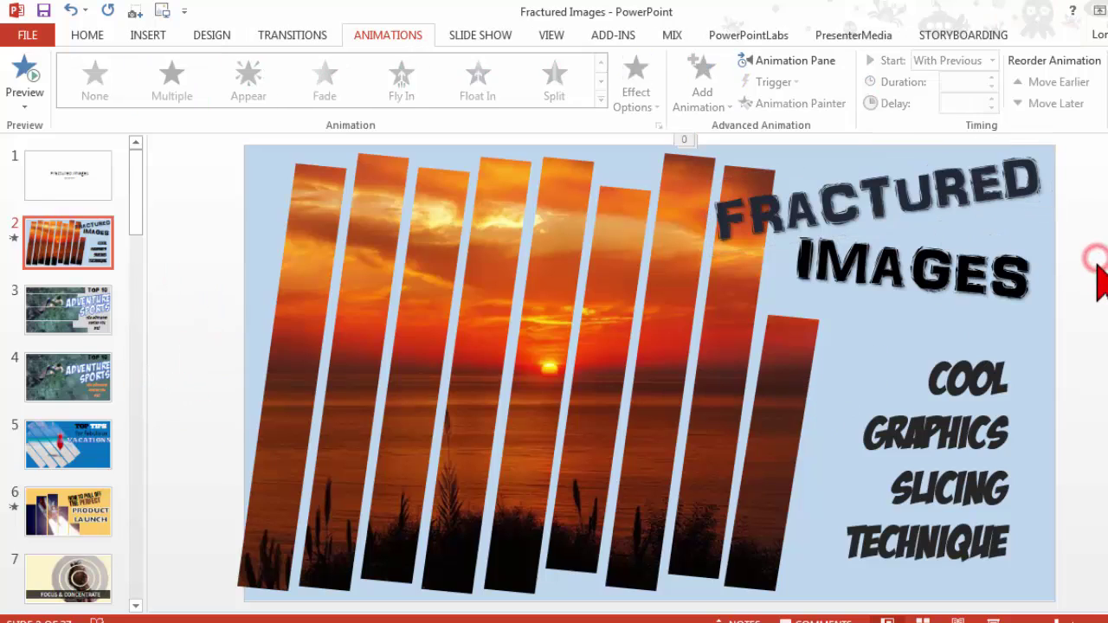
{"action": "left_click", "coordinate": [74, 305]}
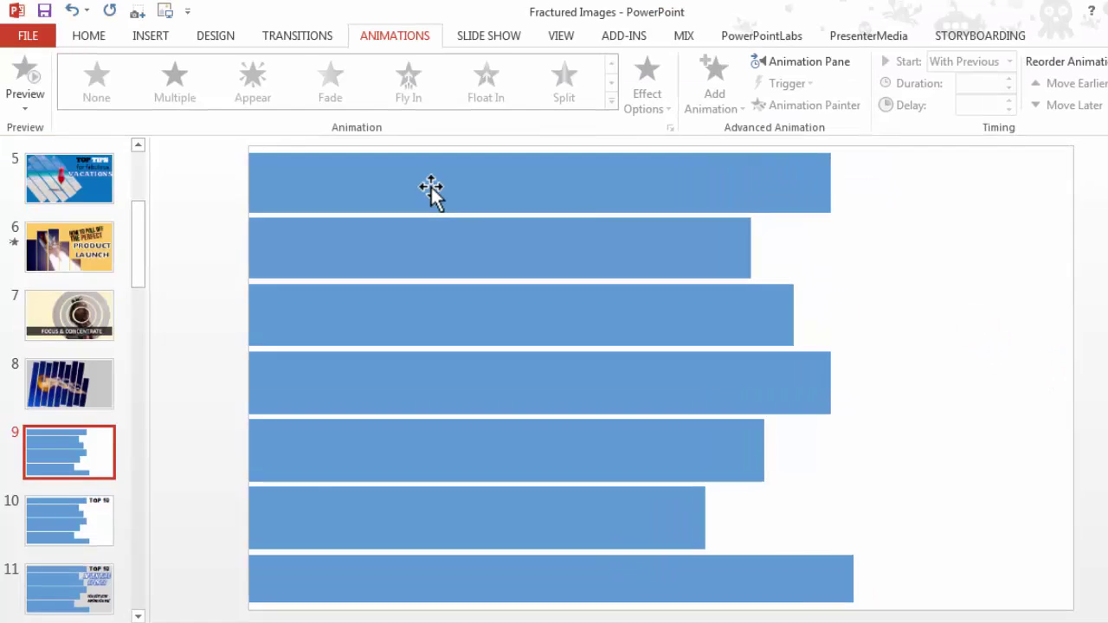
- Delete the old bar group and draw one wide rectangle across the top of the slide
{"action": "left_click", "coordinate": [431, 187]}
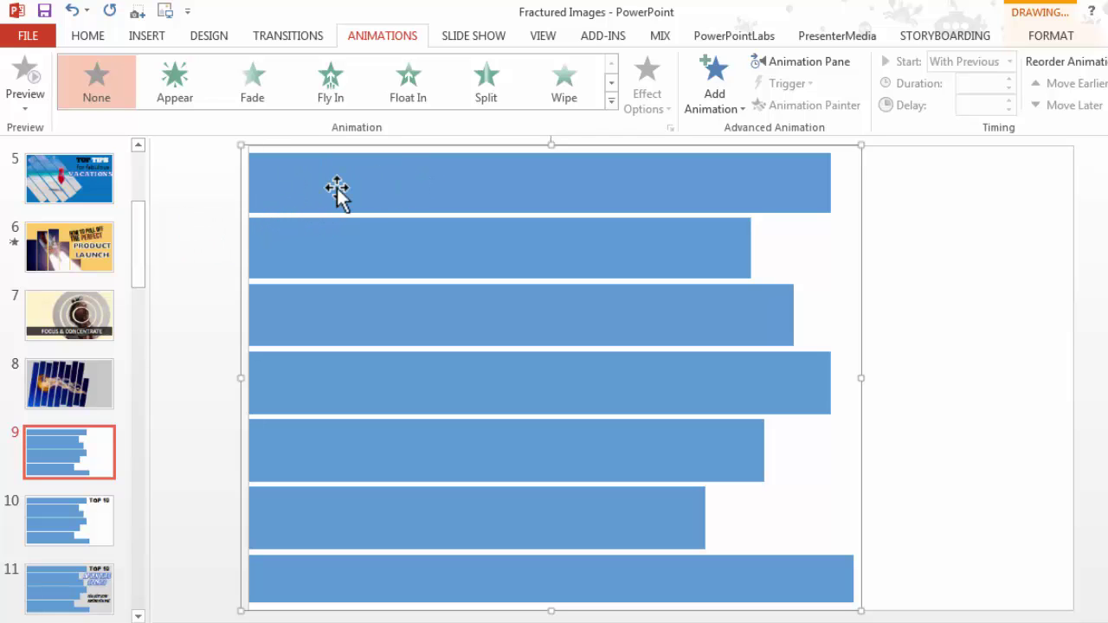
{"action": "key", "text": "Delete"}
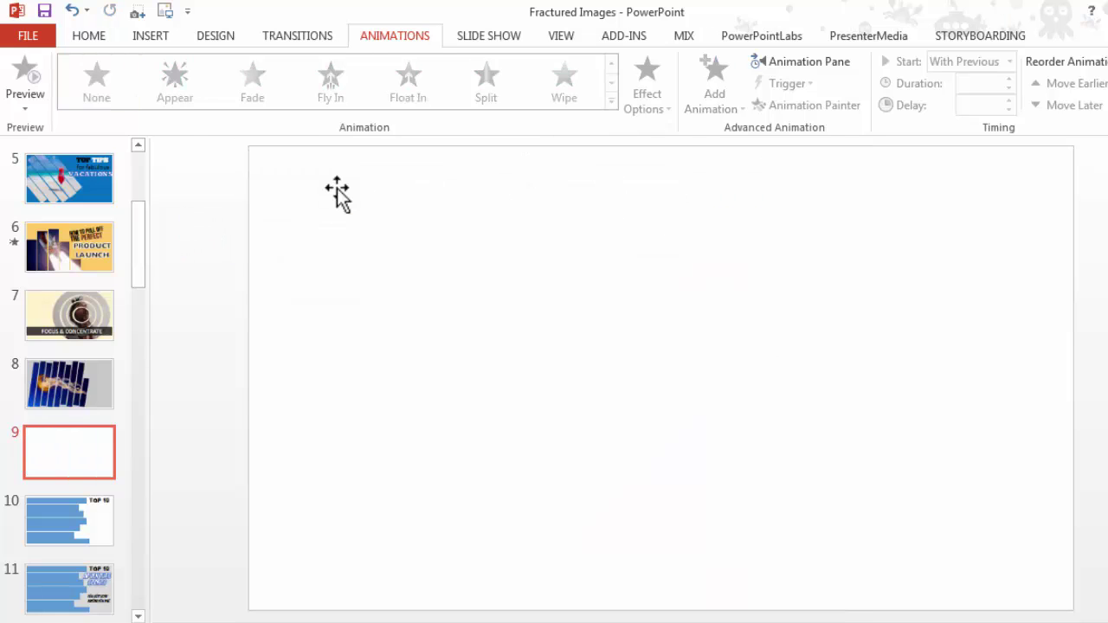
{"action": "left_click", "coordinate": [152, 39]}
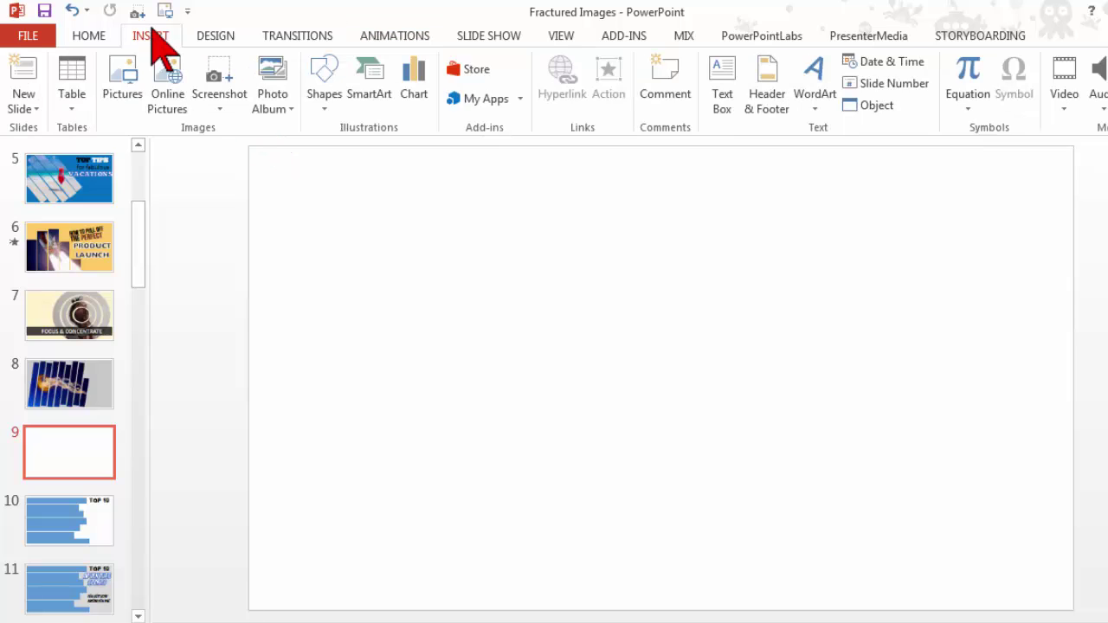
{"action": "left_click", "coordinate": [329, 73]}
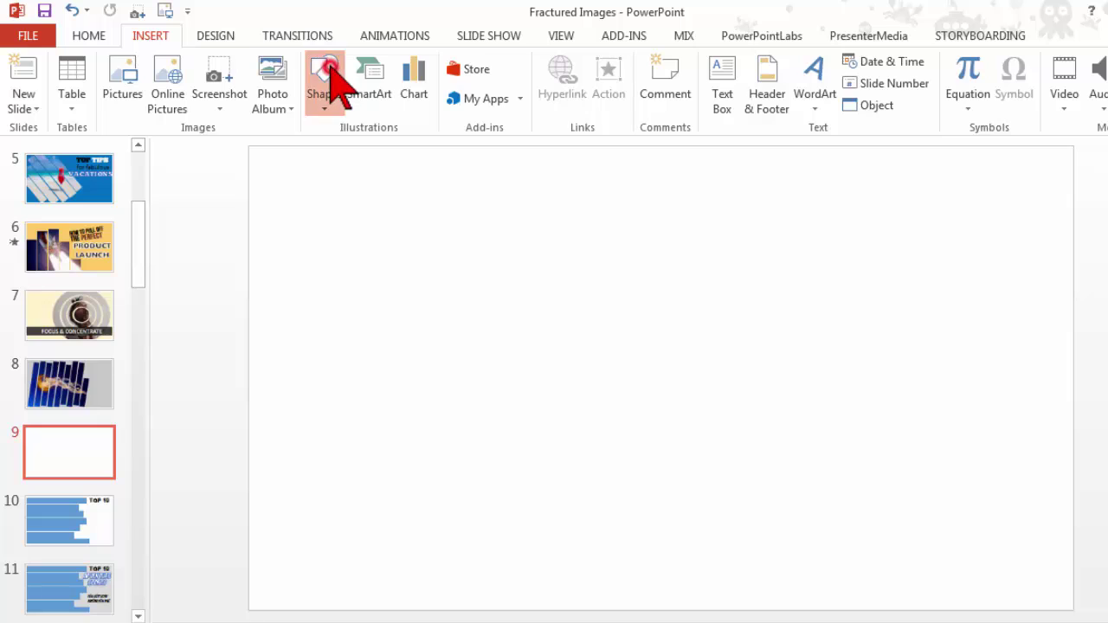
{"action": "left_click", "coordinate": [392, 149]}
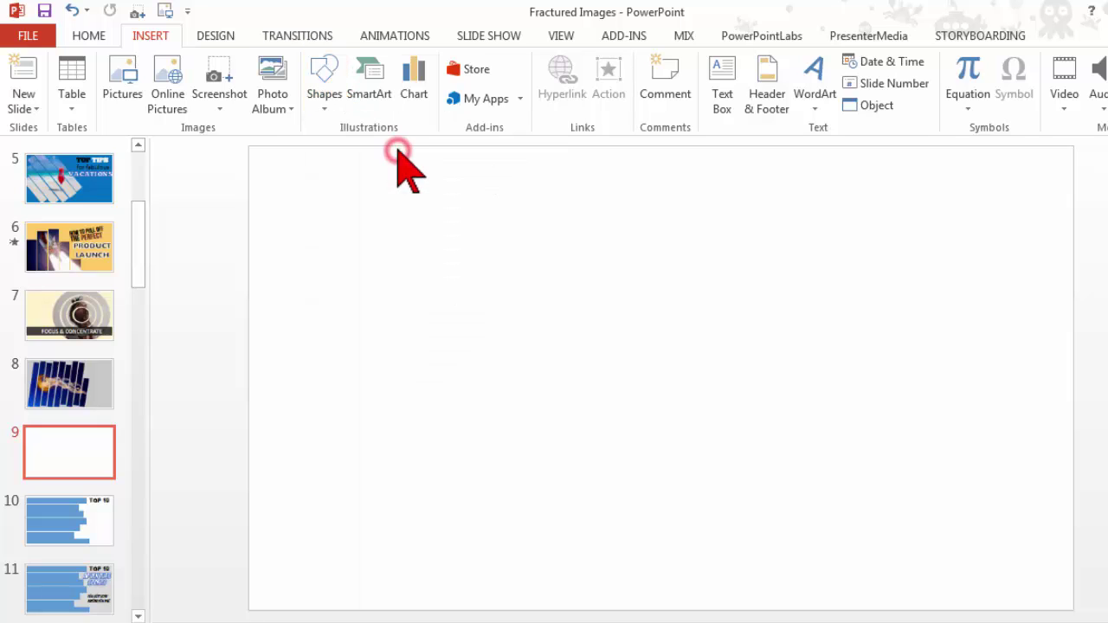
{"action": "left_click_drag", "start_coordinate": [246, 165], "coordinate": [900, 235]}
- Ctrl-drag copies of the rectangle to stack identical bars down the slide
{"action": "key", "text": "ctrl"}
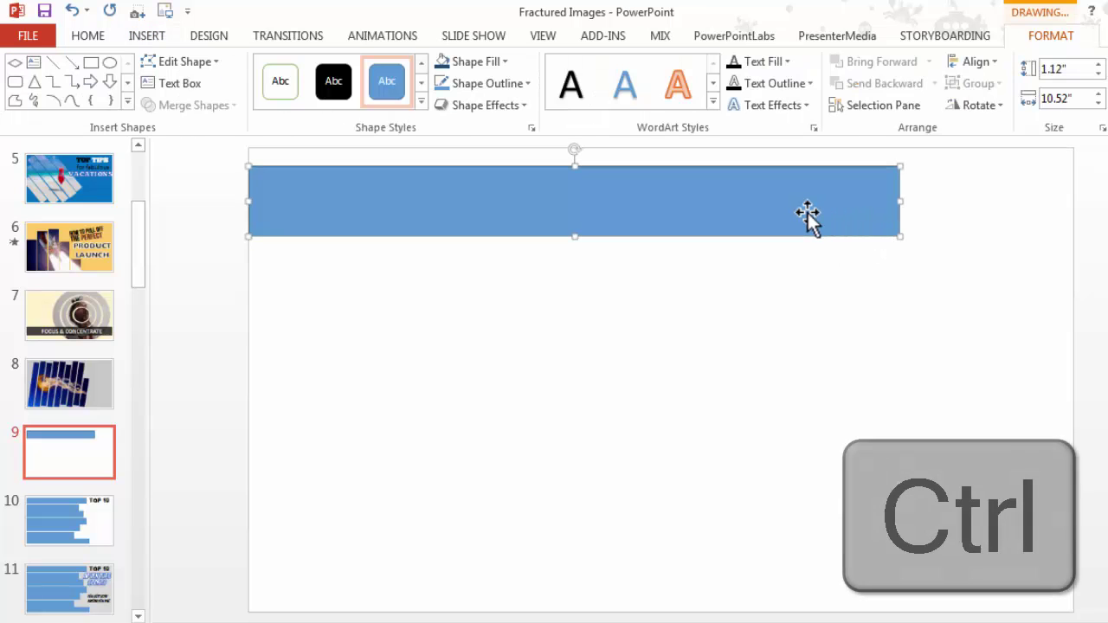
{"action": "left_click_drag", "start_coordinate": [807, 215], "coordinate": [813, 296]}
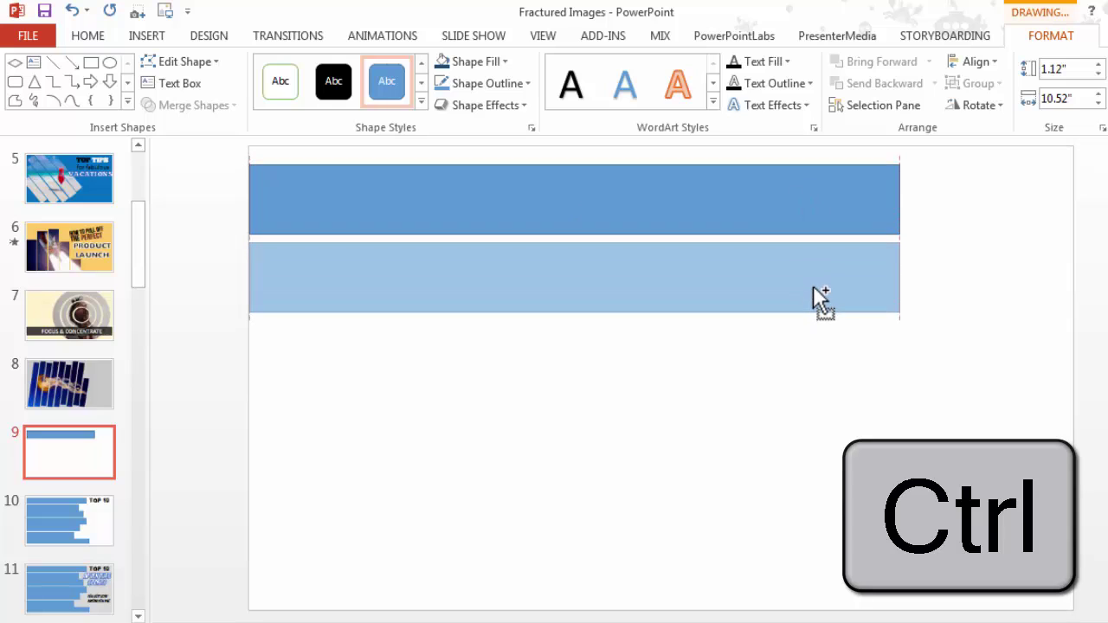
{"action": "mouse_move", "coordinate": [813, 288]}
{"action": "left_mouse_down"}
{"action": "mouse_move", "coordinate": [803, 284]}
{"action": "mouse_move", "coordinate": [758, 355]}
{"action": "mouse_move", "coordinate": [757, 517]}
{"action": "left_mouse_up"}
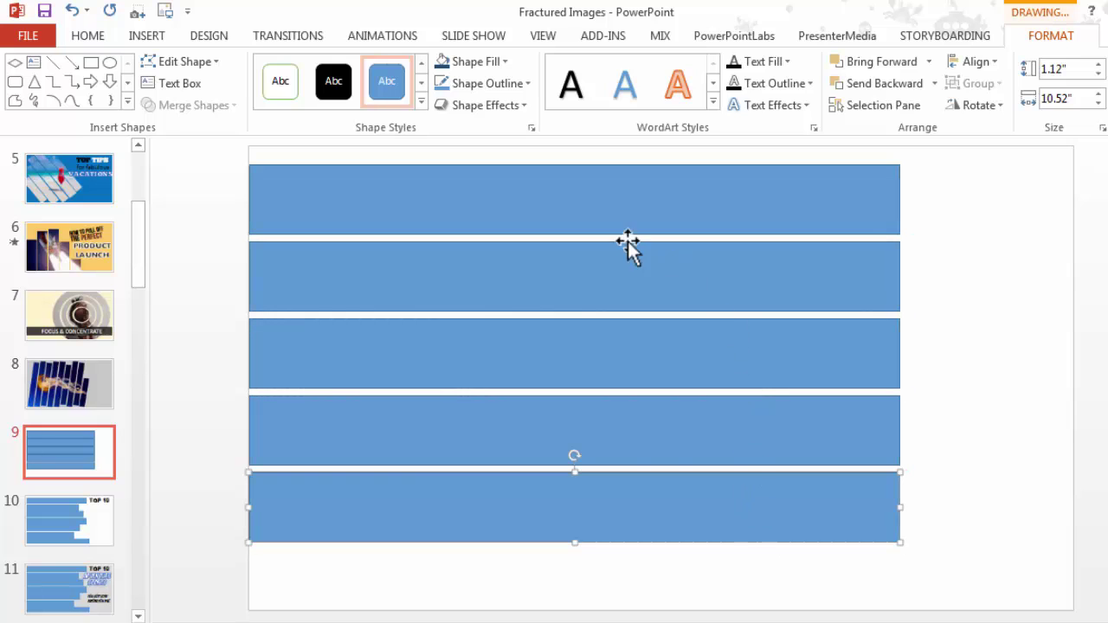
- Shorten the top, third (7.91 in), fourth (8.92 in) and bottom (9.45 in) bars, leaving the second full width
{"action": "left_click", "coordinate": [1002, 294]}
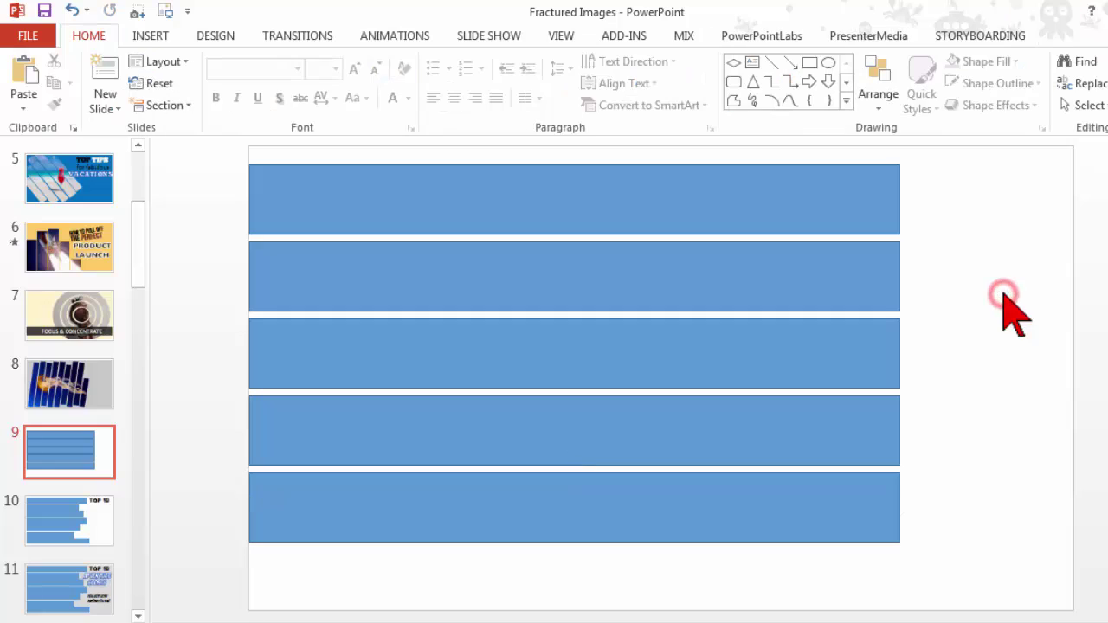
{"action": "left_click", "coordinate": [900, 203]}
{"action": "left_click_drag", "start_coordinate": [899, 199], "coordinate": [781, 198]}
{"action": "left_click", "coordinate": [898, 287]}
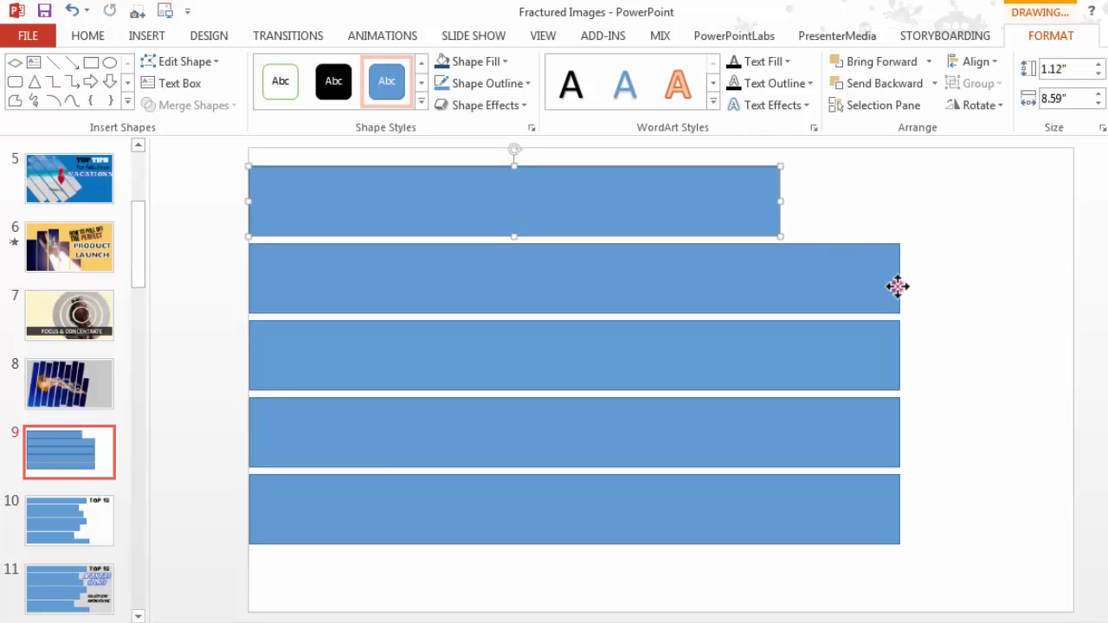
{"action": "left_click", "coordinate": [898, 357]}
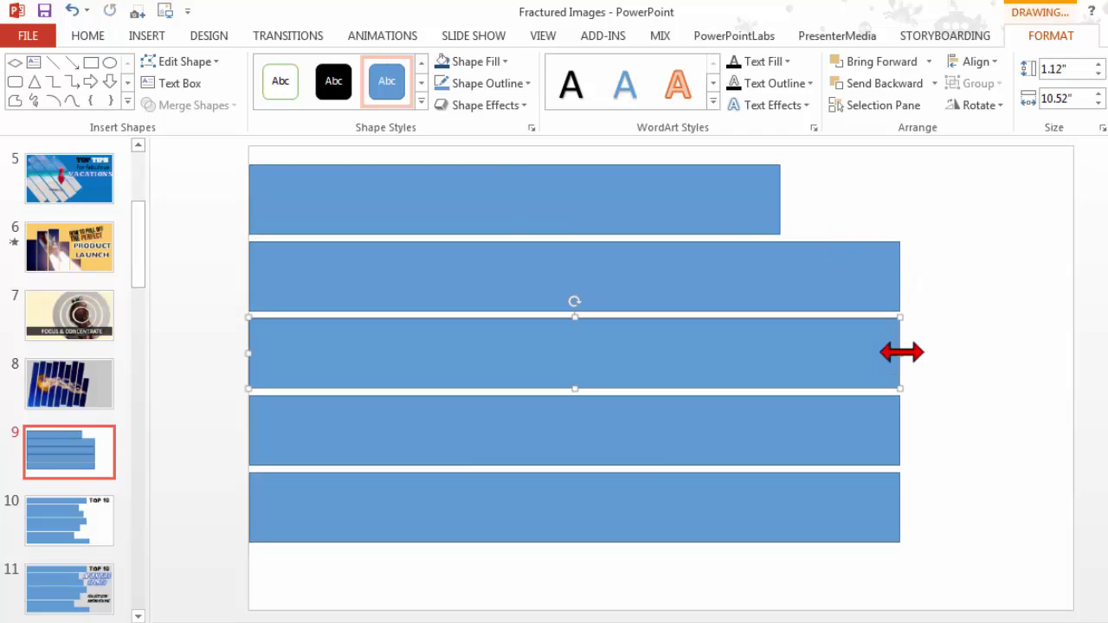
{"action": "left_click_drag", "start_coordinate": [900, 352], "coordinate": [739, 353]}
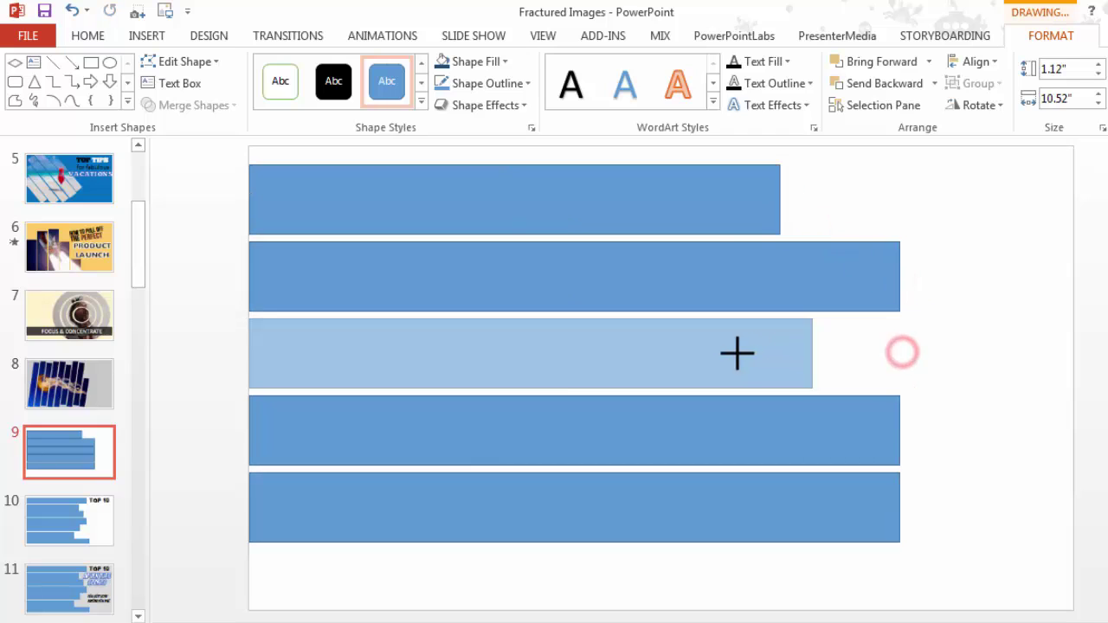
{"action": "left_click", "coordinate": [899, 441]}
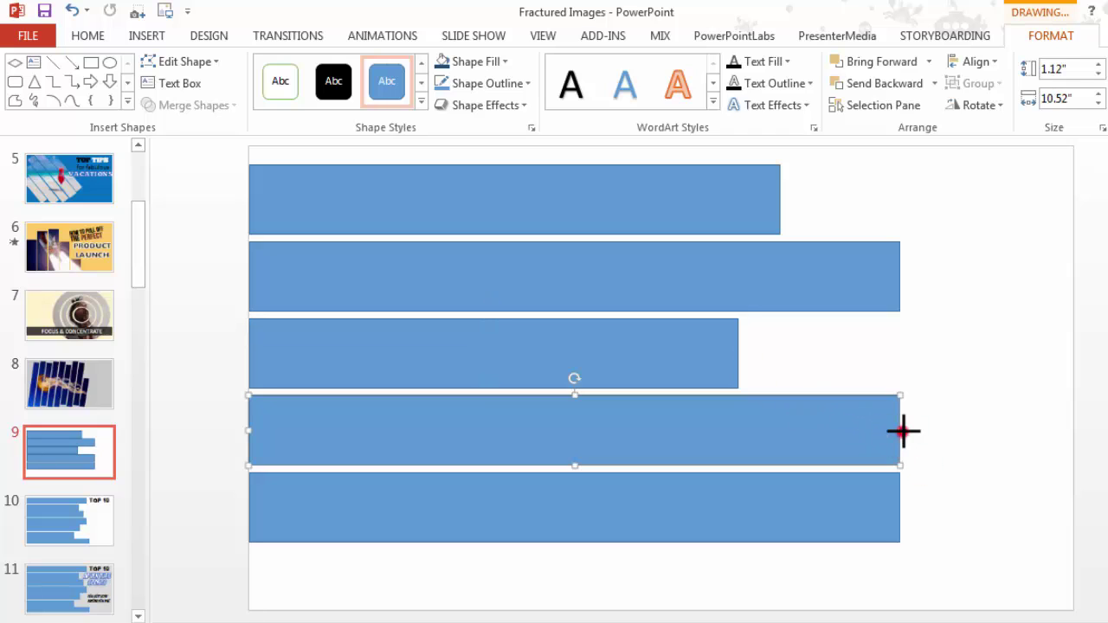
{"action": "left_click_drag", "start_coordinate": [901, 431], "coordinate": [801, 430]}
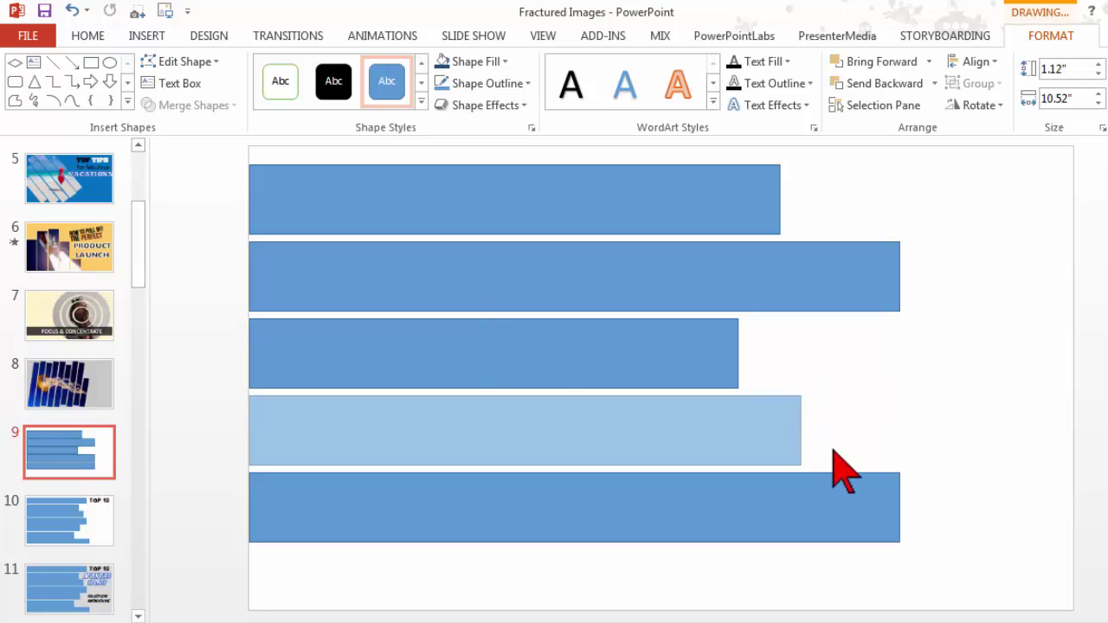
{"action": "left_click", "coordinate": [903, 501]}
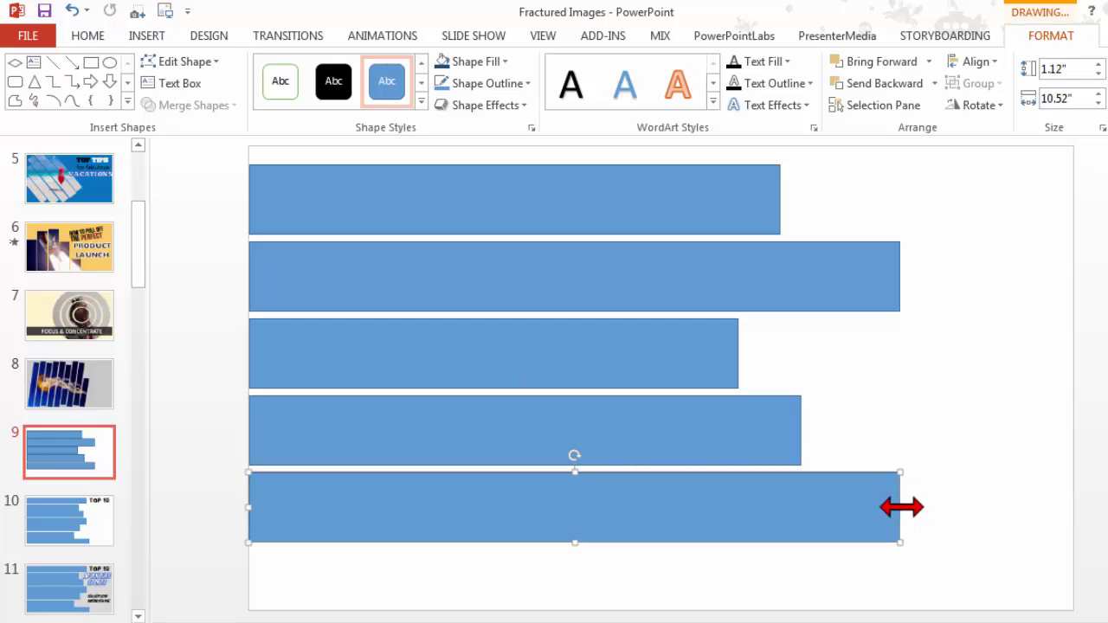
{"action": "left_click_drag", "start_coordinate": [901, 508], "coordinate": [833, 506]}
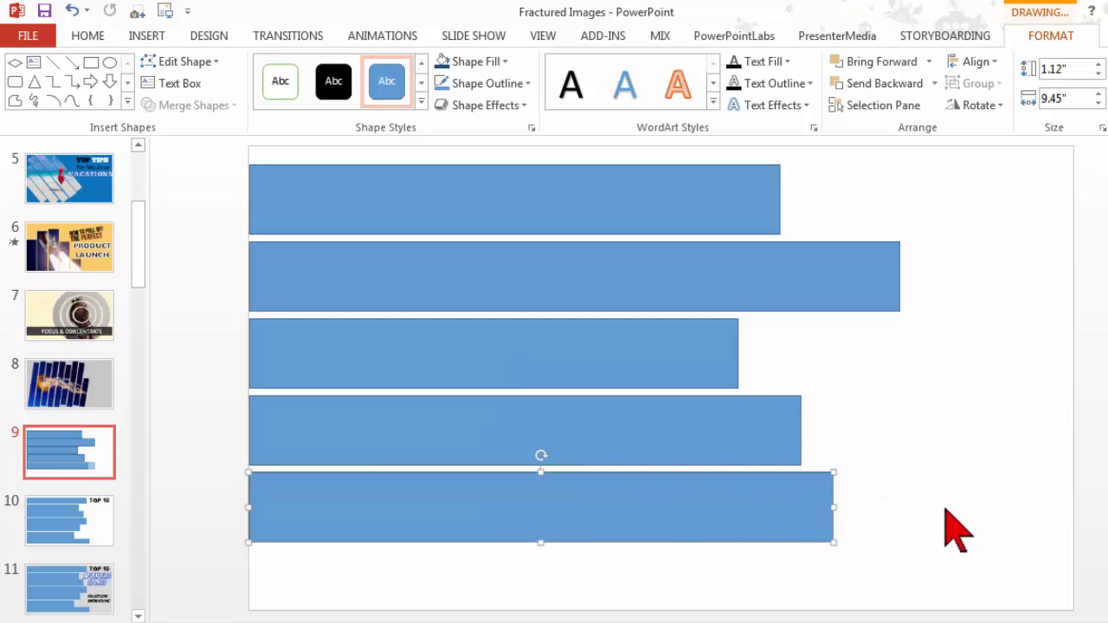
{"action": "left_click", "coordinate": [946, 511]}
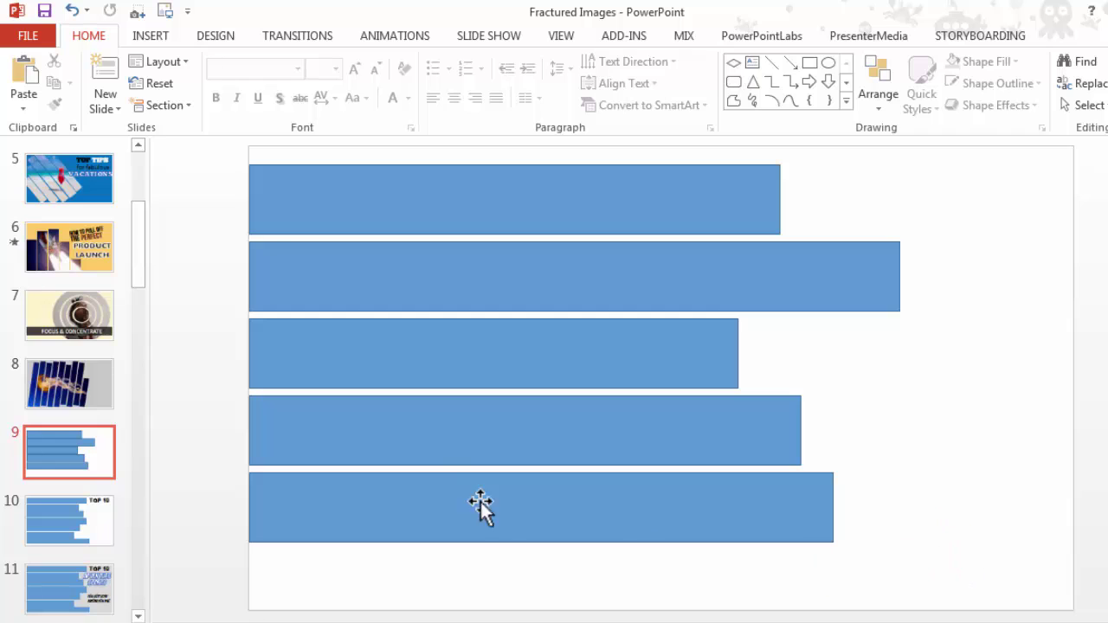
- Select all five bars, remove their outlines, and group them into one object
{"action": "left_click", "coordinate": [195, 140]}
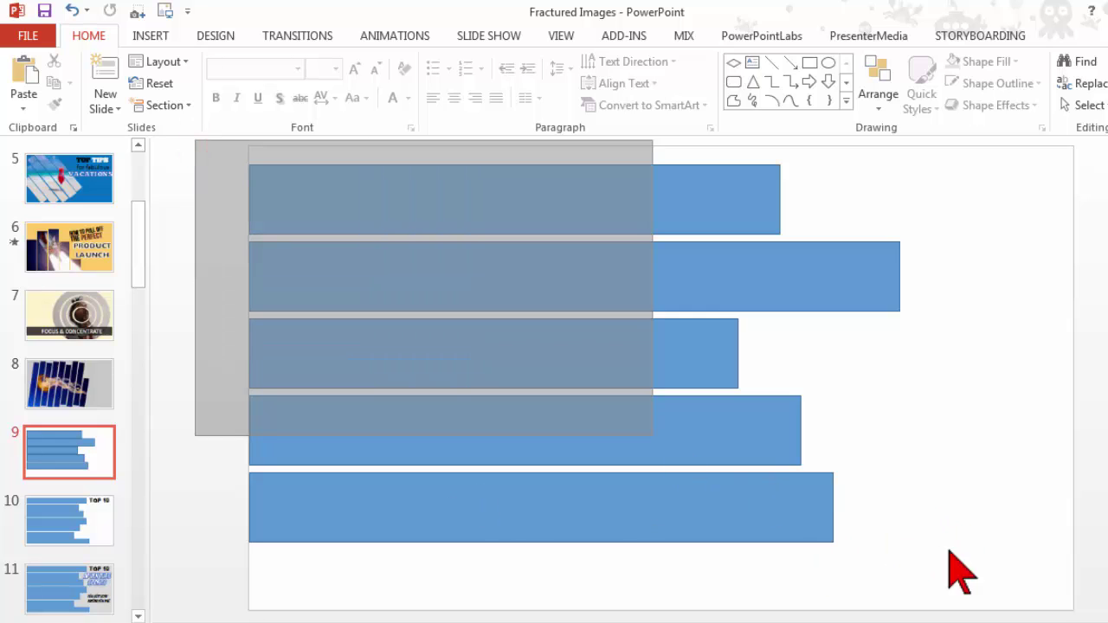
{"action": "left_click_drag", "start_coordinate": [195, 140], "coordinate": [1067, 618]}
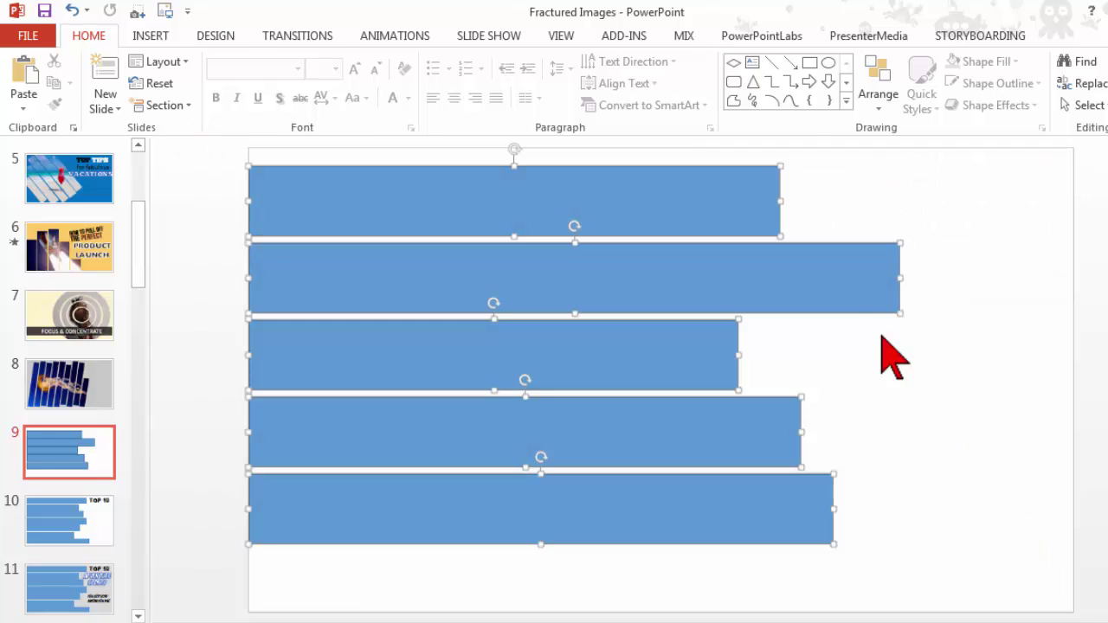
{"action": "right_click", "coordinate": [734, 242]}
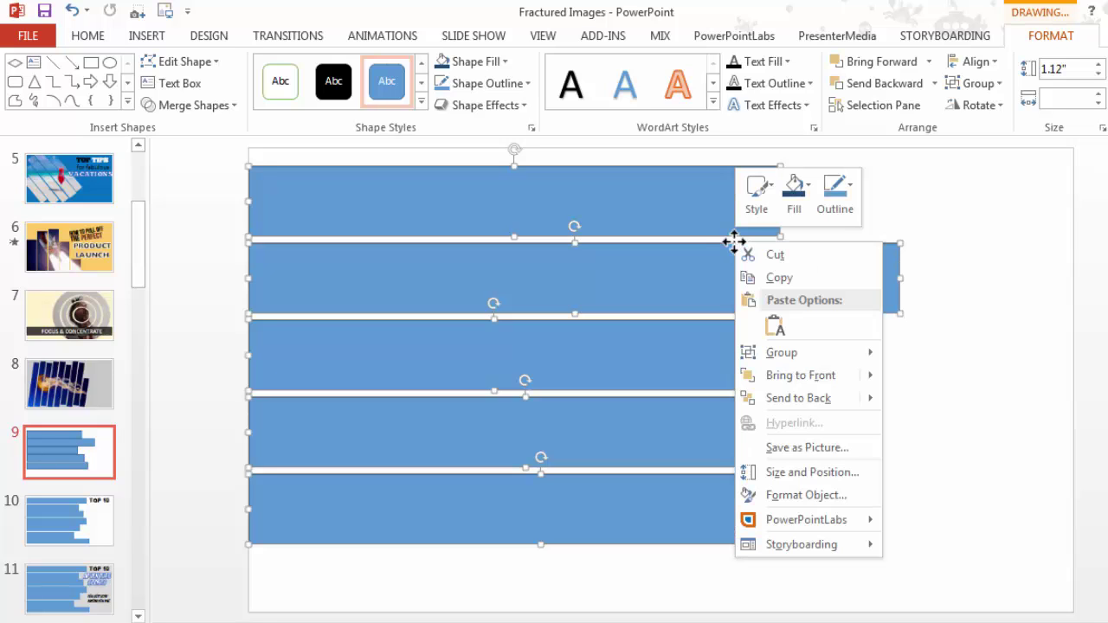
{"action": "left_click", "coordinate": [853, 187]}
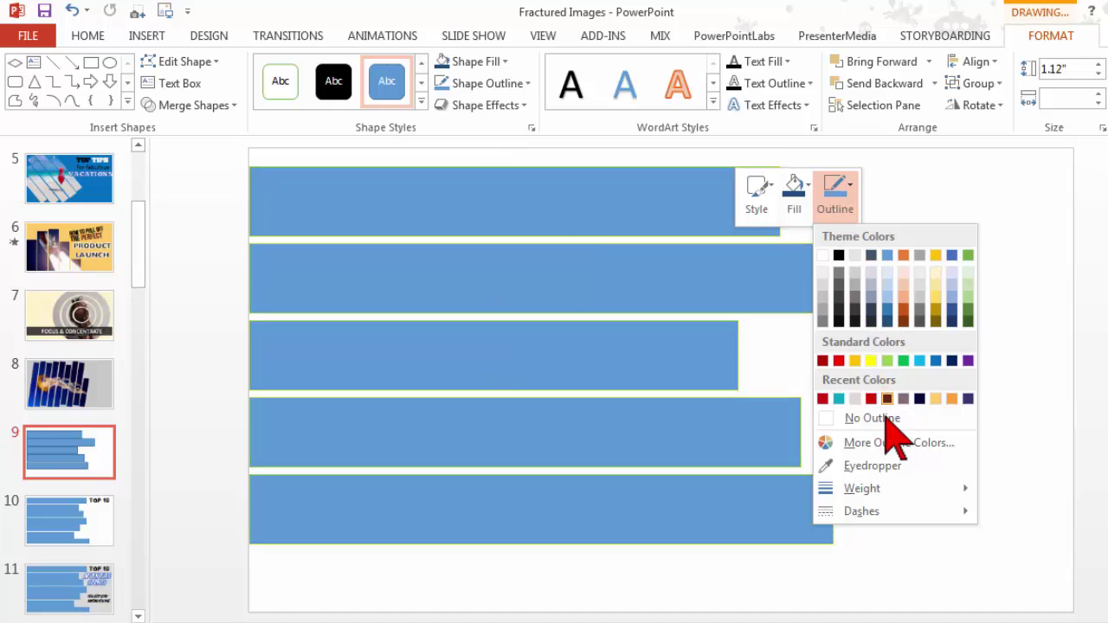
{"action": "left_click", "coordinate": [872, 419]}
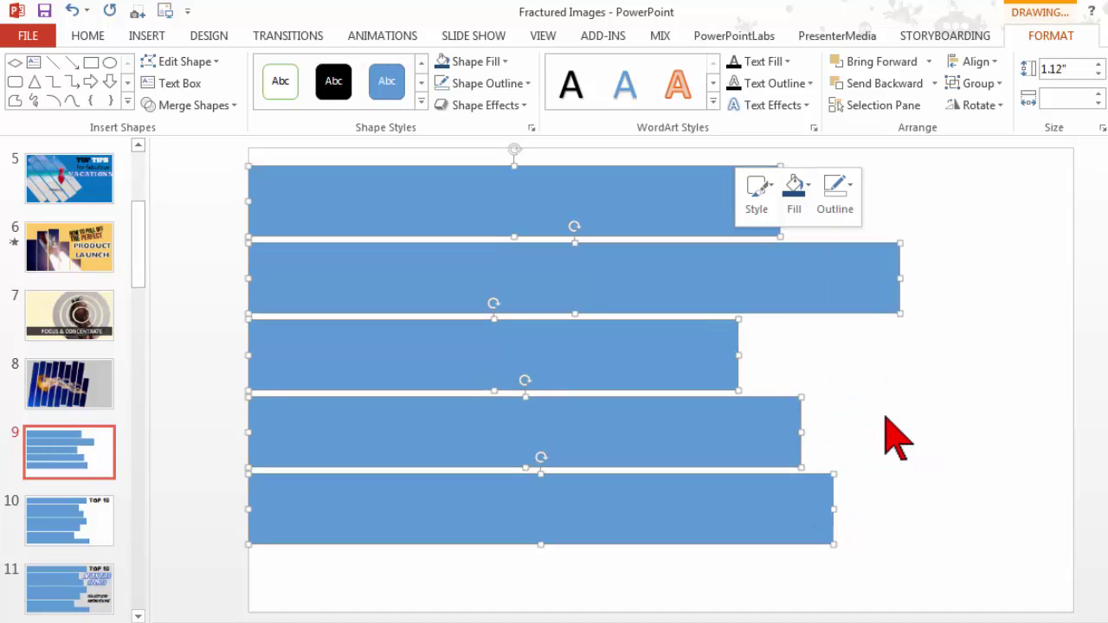
{"action": "right_click", "coordinate": [675, 247]}
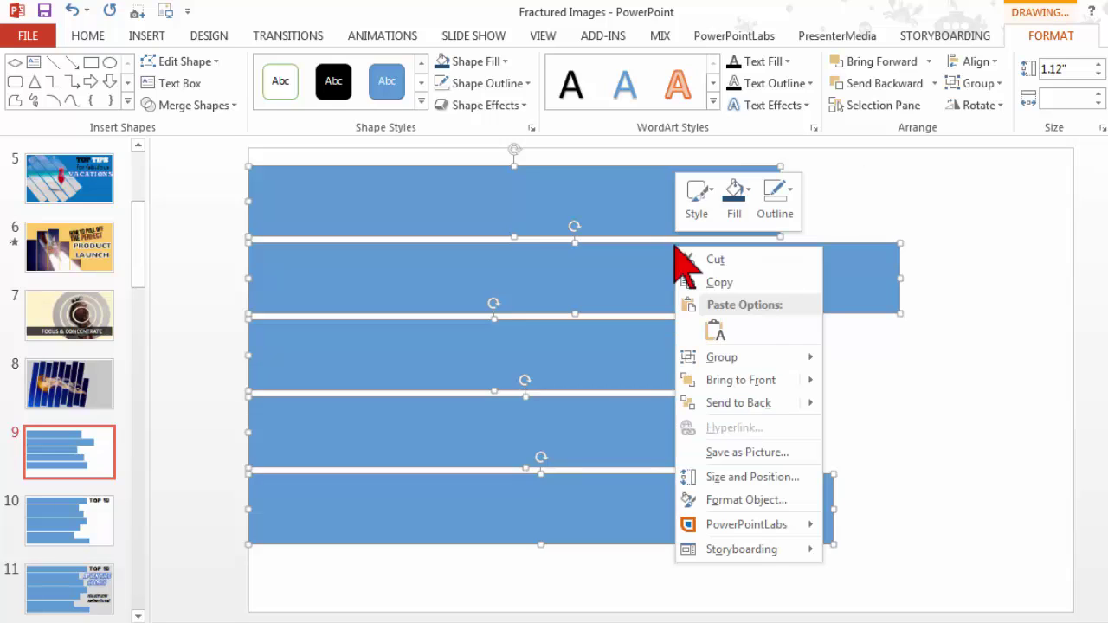
{"action": "mouse_move", "coordinate": [722, 357]}
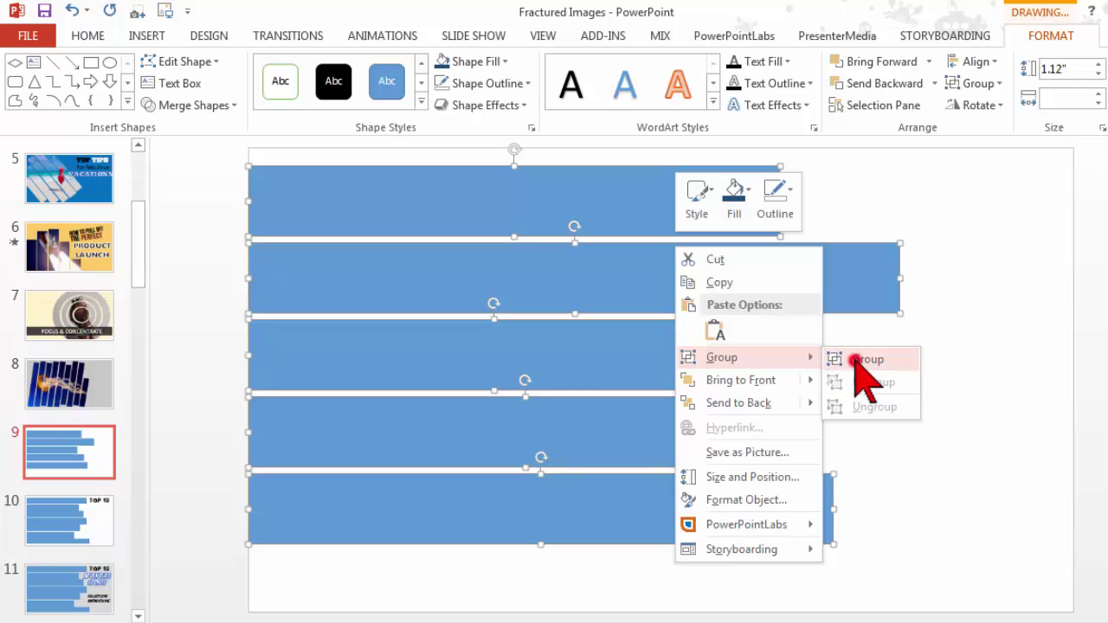
{"action": "left_click", "coordinate": [857, 362]}
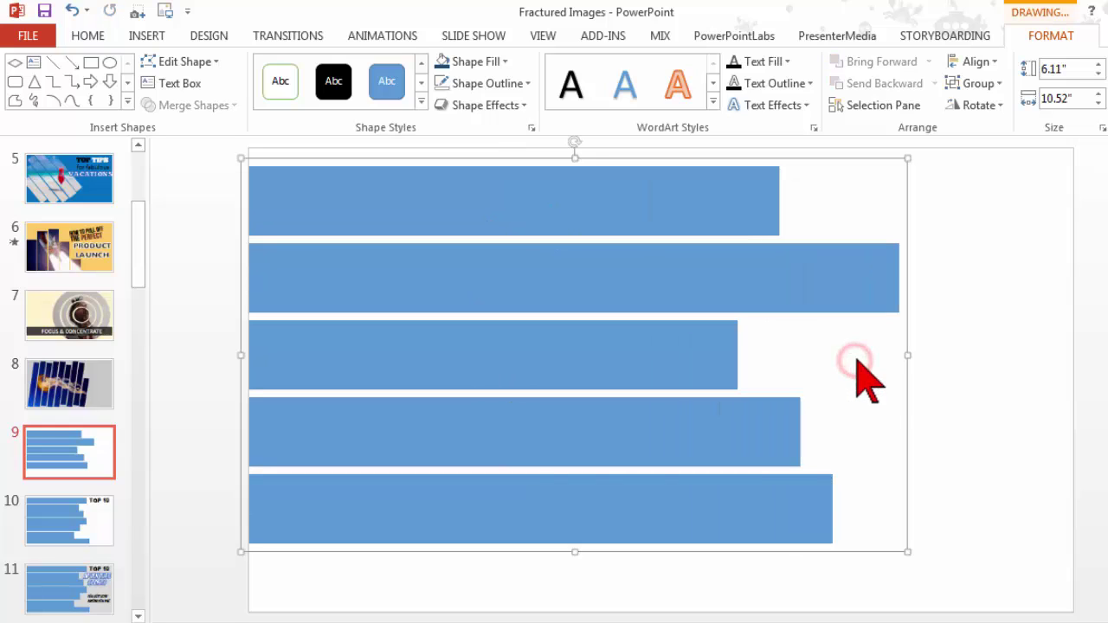
- Give the bar group a picture fill using the highway-stretch-curve photo from Format Shape
{"action": "right_click", "coordinate": [730, 160]}
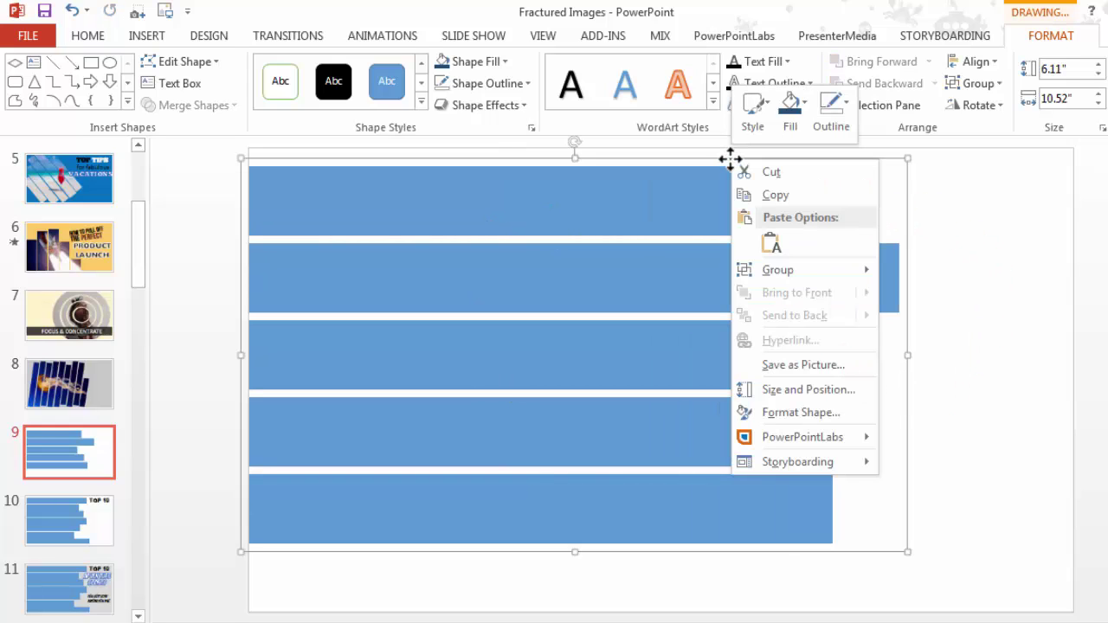
{"action": "left_click", "coordinate": [823, 413]}
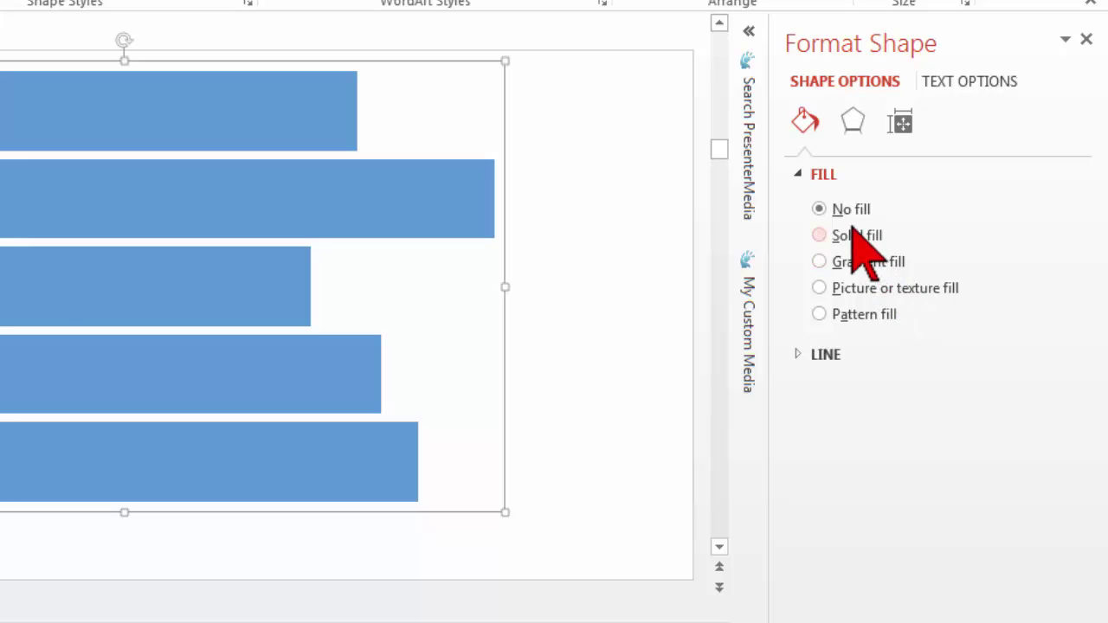
{"action": "left_click", "coordinate": [819, 288]}
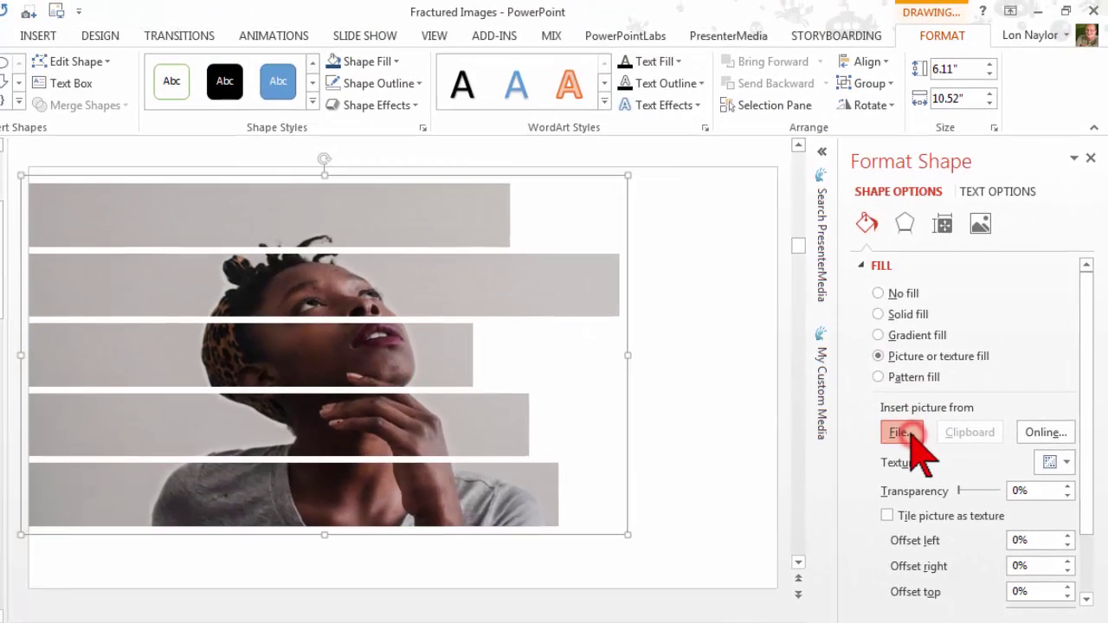
{"action": "left_click", "coordinate": [866, 381]}
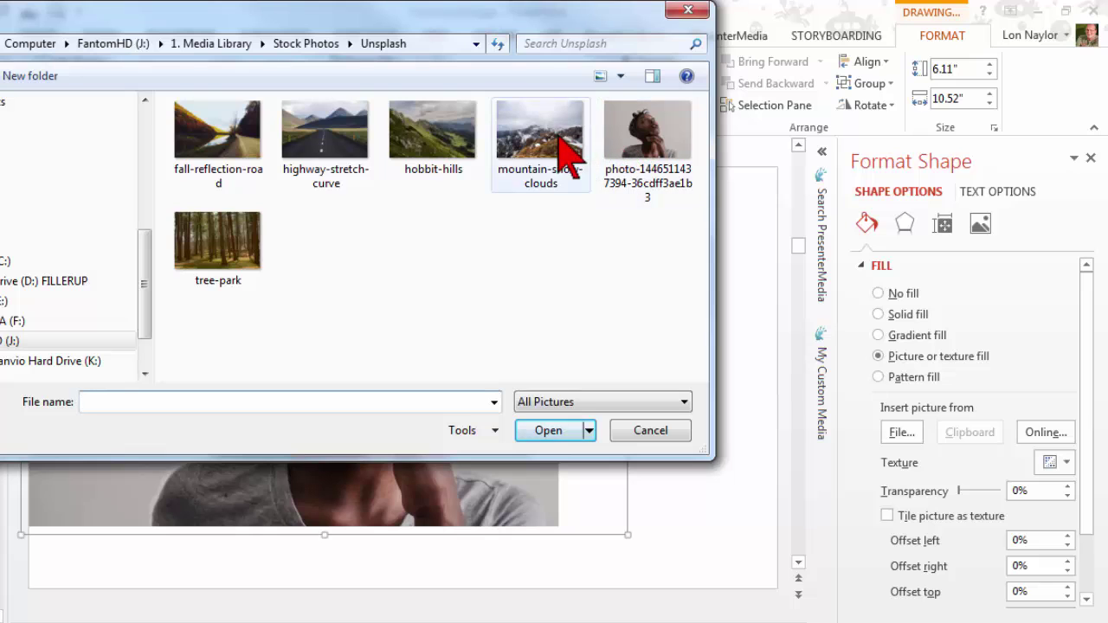
{"action": "left_click", "coordinate": [554, 135]}
{"action": "left_click", "coordinate": [299, 126]}
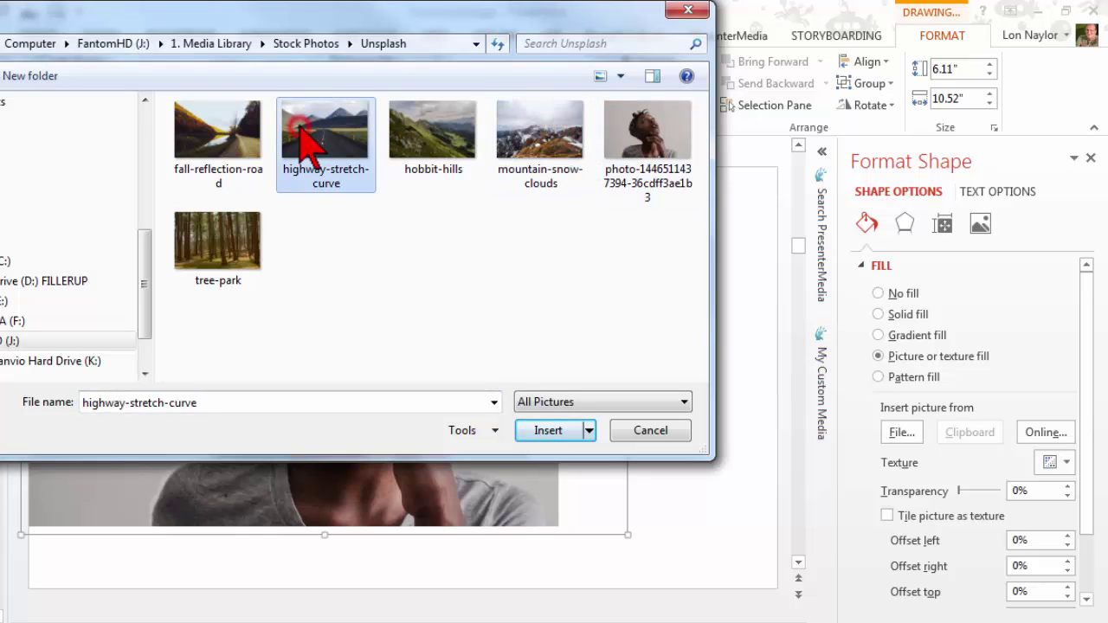
{"action": "mouse_move", "coordinate": [444, 45]}
{"action": "left_mouse_down"}
{"action": "mouse_move", "coordinate": [836, 346]}
{"action": "mouse_move", "coordinate": [792, 308]}
{"action": "left_mouse_up"}
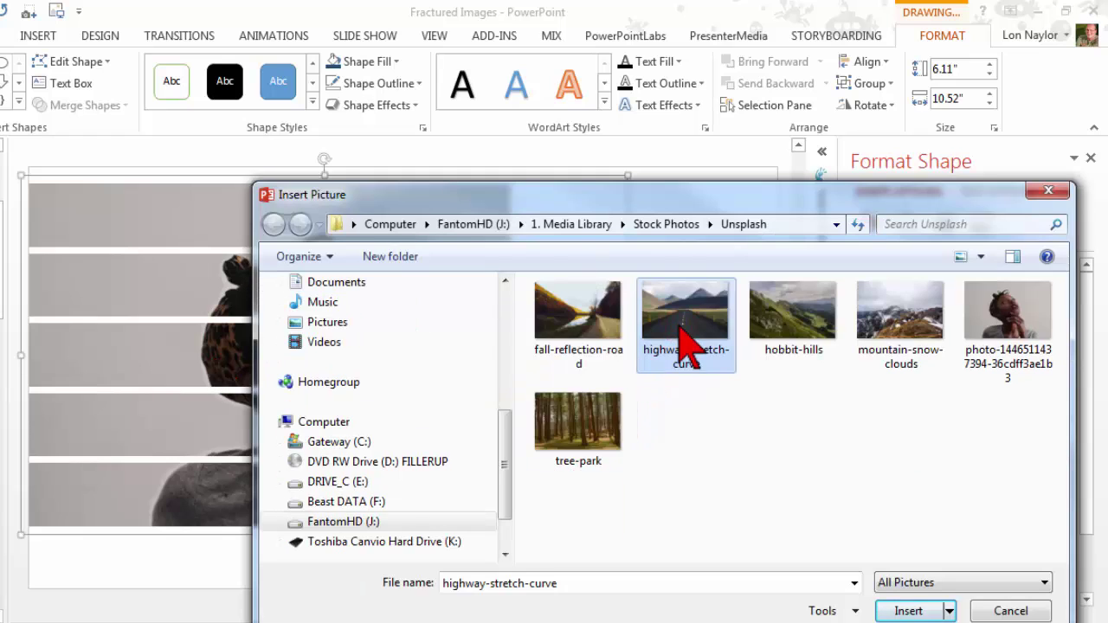
{"action": "left_click", "coordinate": [909, 612]}
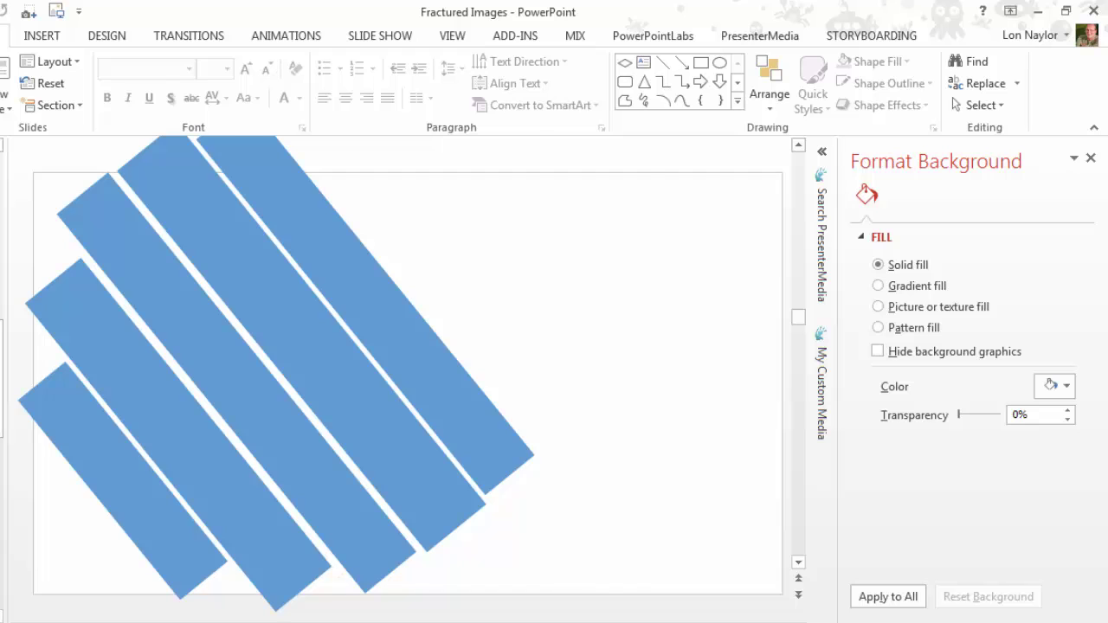
- Step down and scroll the thumbnails to reach slide 22's rounded diagonal bars
{"action": "key", "text": "Down"}
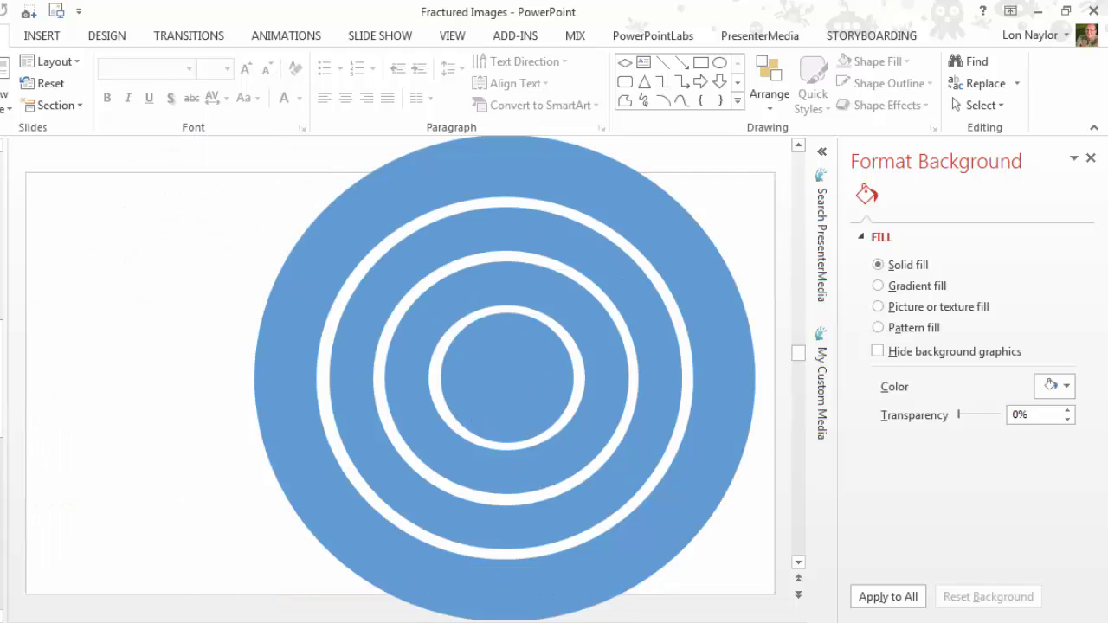
{"action": "scroll", "coordinate": [312, 346], "scroll_direction": "up", "scroll_amount": 1}
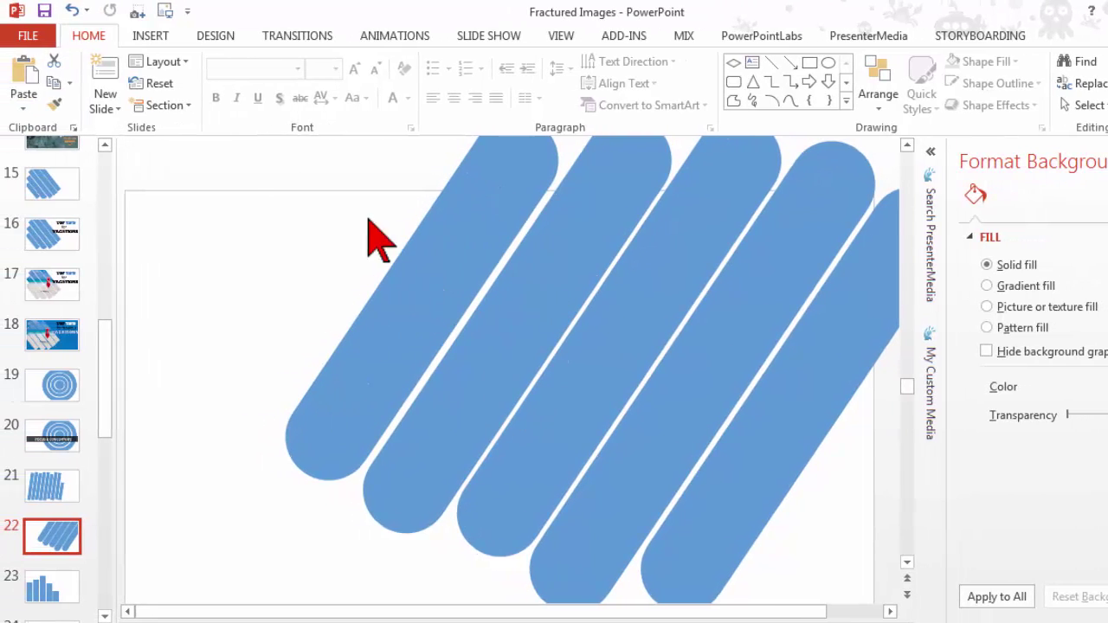
- Draw a rounded rectangle near the top-left of slide 22
{"action": "left_click", "coordinate": [150, 36]}
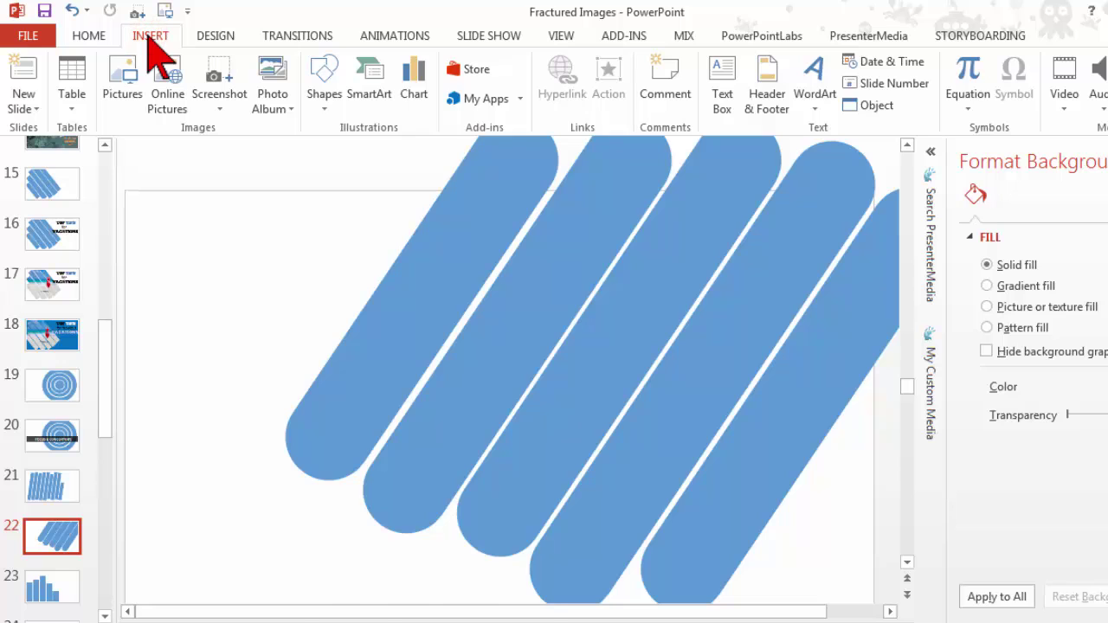
{"action": "left_click", "coordinate": [324, 82]}
{"action": "left_click", "coordinate": [430, 153]}
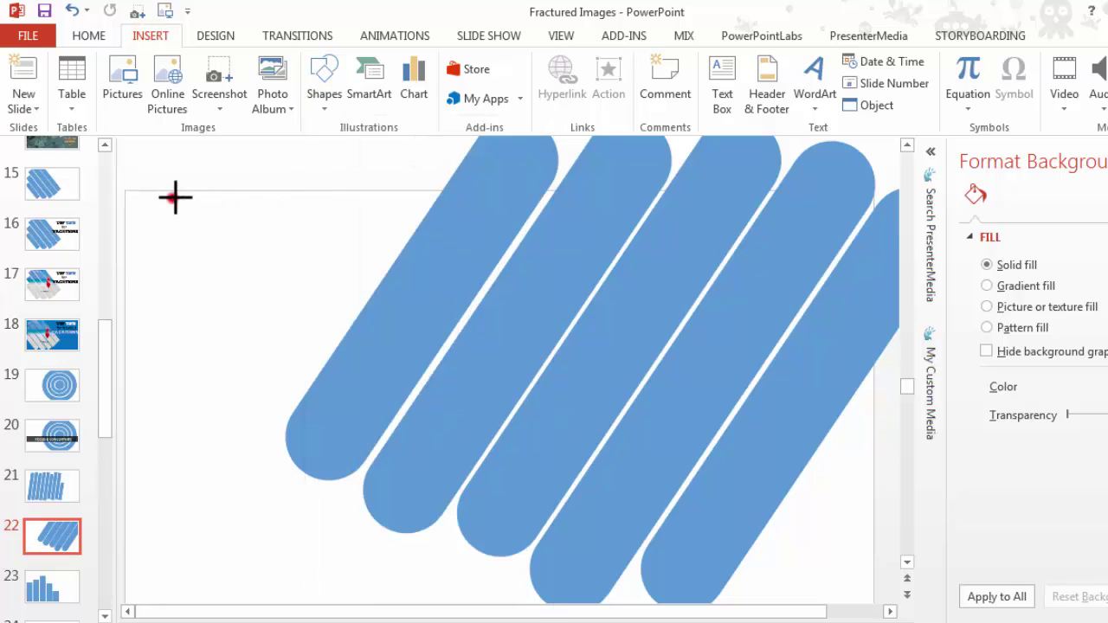
{"action": "left_click_drag", "start_coordinate": [174, 197], "coordinate": [391, 262]}
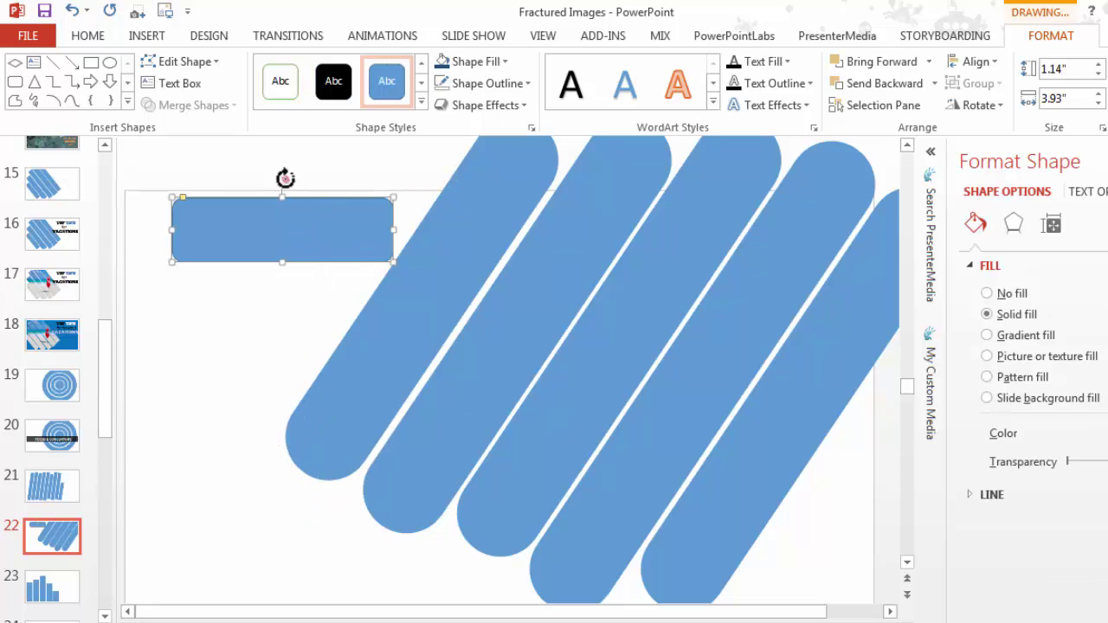
- Rotate and lengthen the new rounded bar to match the other diagonal bars
{"action": "left_click_drag", "start_coordinate": [284, 178], "coordinate": [232, 198]}
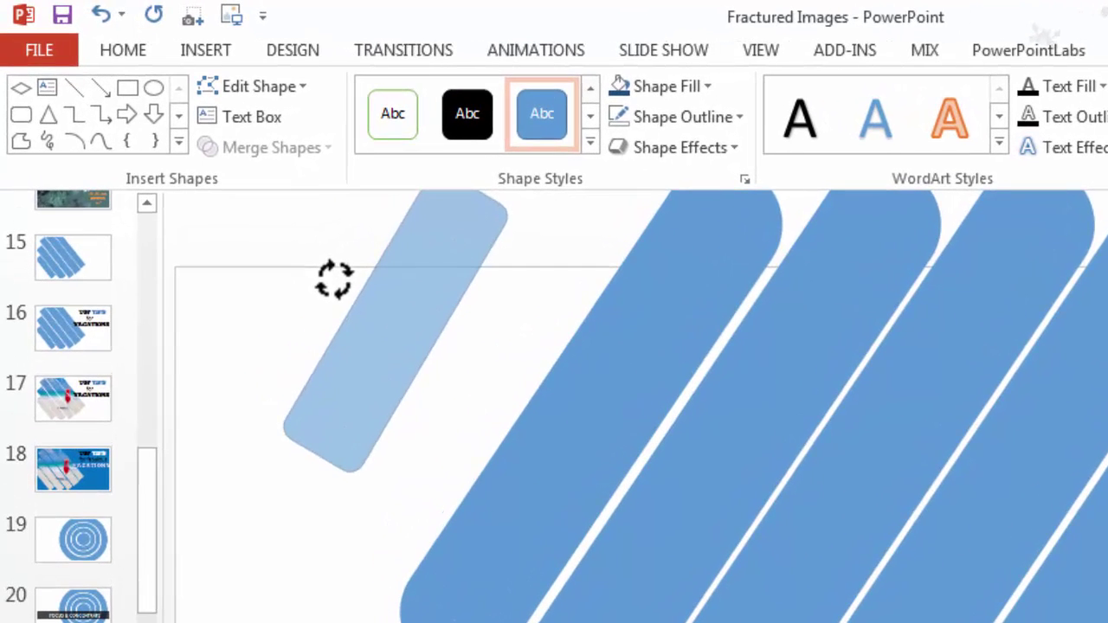
{"action": "left_click_drag", "start_coordinate": [335, 278], "coordinate": [336, 284]}
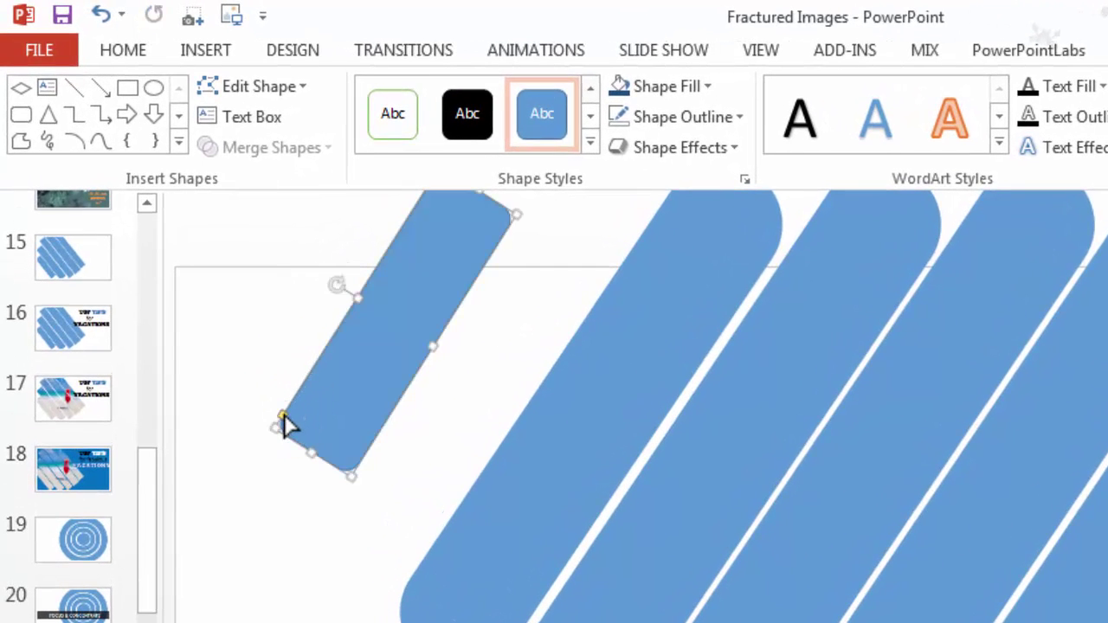
{"action": "mouse_move", "coordinate": [284, 414]}
{"action": "left_mouse_down"}
{"action": "mouse_move", "coordinate": [309, 377]}
{"action": "mouse_move", "coordinate": [321, 379]}
{"action": "left_mouse_up"}
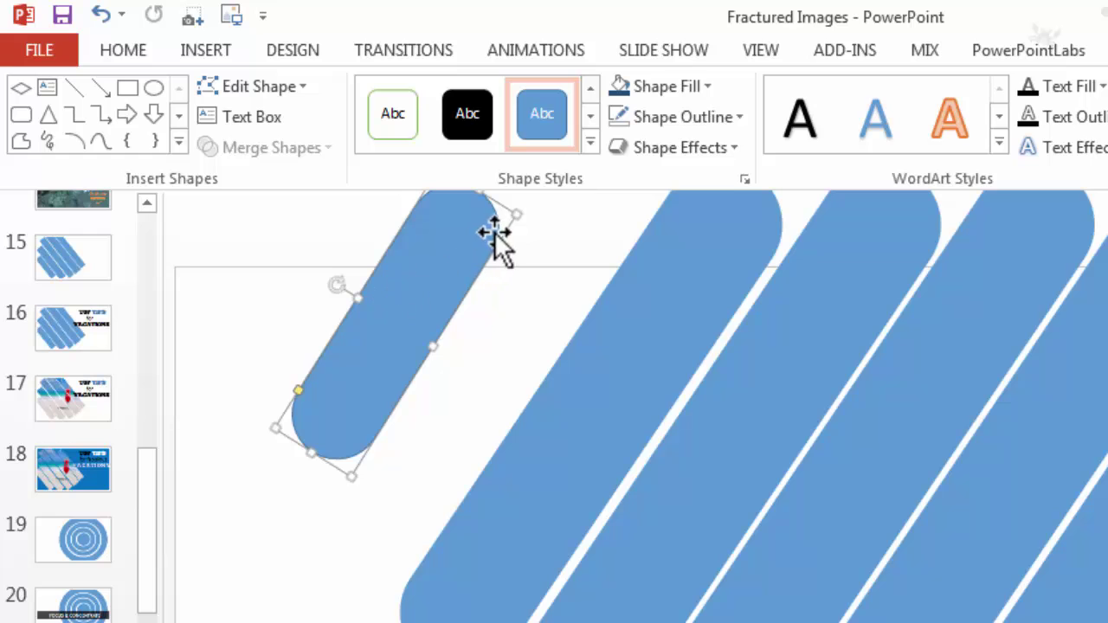
{"action": "mouse_move", "coordinate": [517, 215]}
{"action": "left_mouse_down"}
{"action": "mouse_move", "coordinate": [456, 298]}
{"action": "mouse_move", "coordinate": [483, 319]}
{"action": "left_mouse_up"}
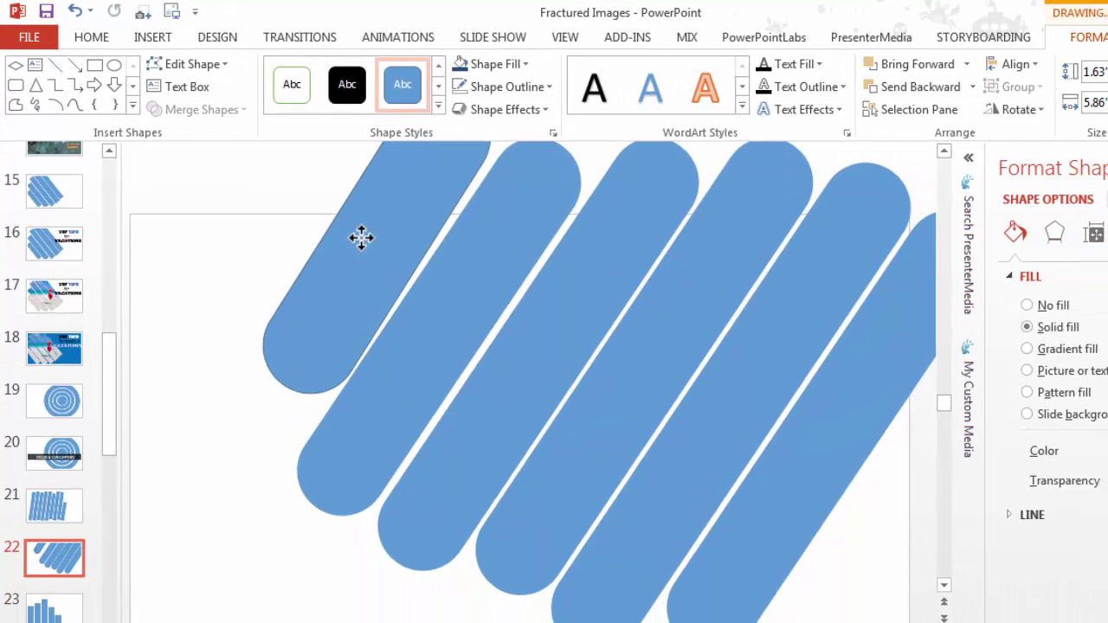
- Zoom out to fit the whole slide and marquee-select all six diagonal bars
{"action": "left_click", "coordinate": [361, 237]}
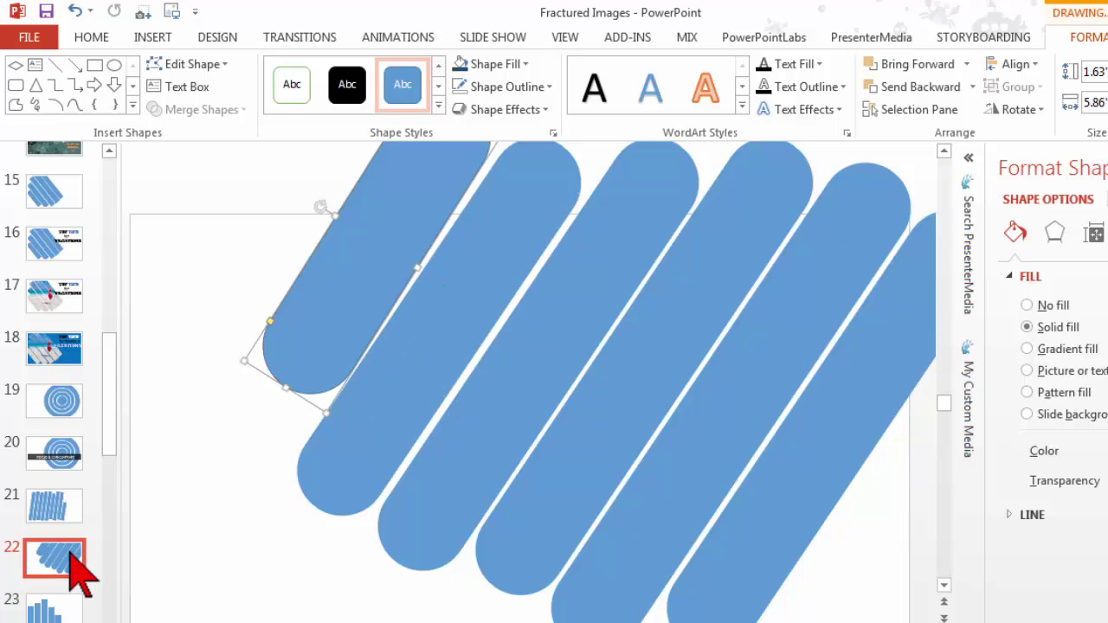
{"action": "left_click", "coordinate": [109, 381]}
{"action": "scroll", "coordinate": [116, 403], "scroll_direction": "down", "scroll_amount": 1}
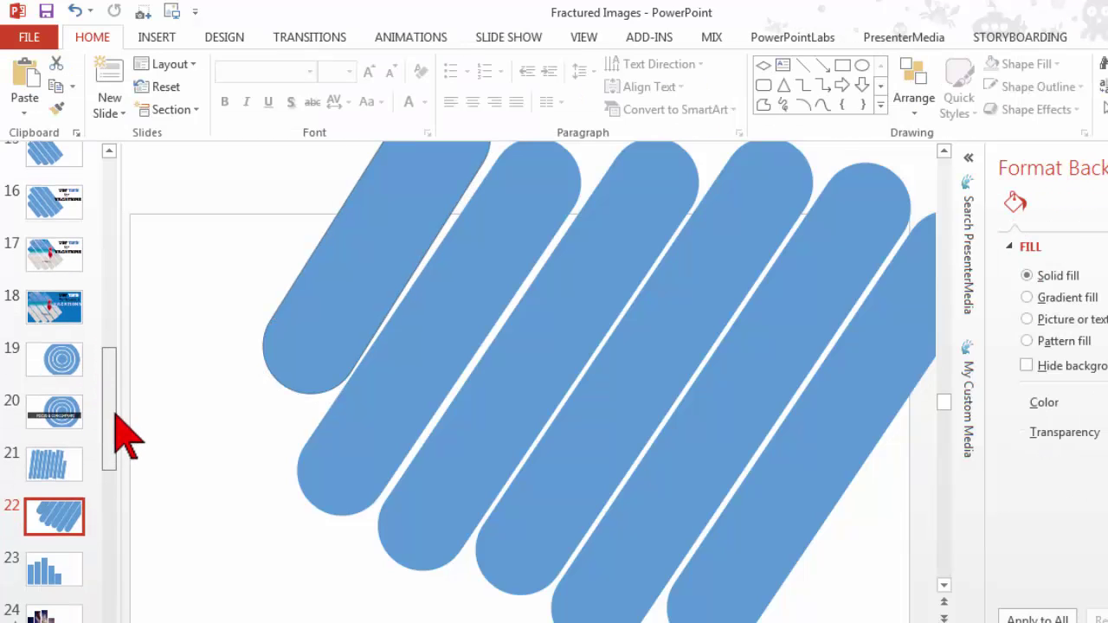
{"action": "scroll", "coordinate": [117, 429], "scroll_direction": "down", "scroll_amount": 3}
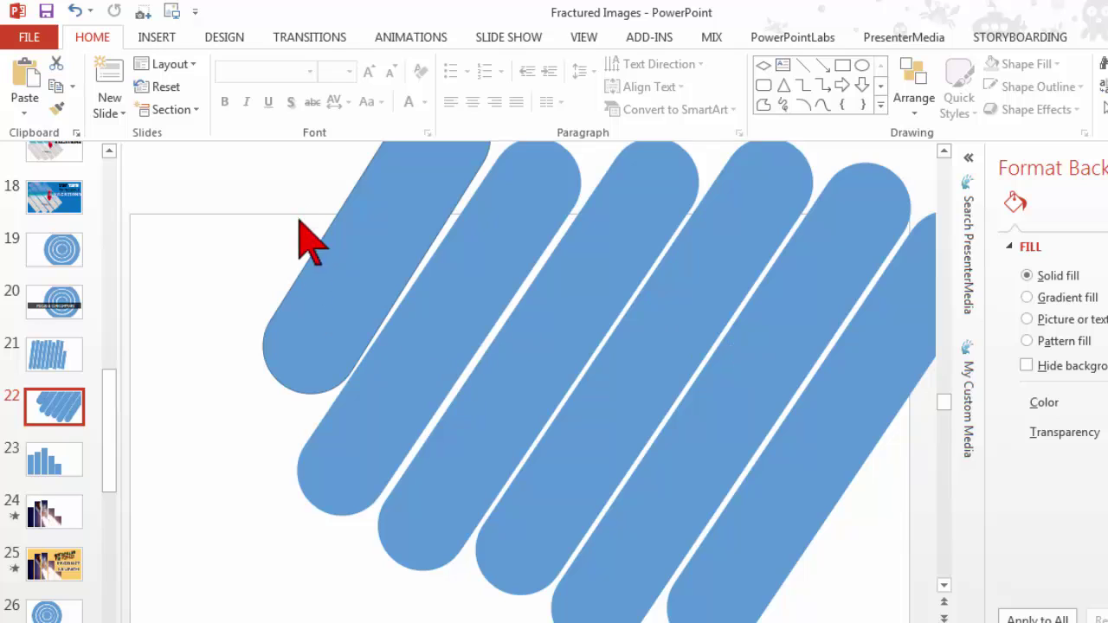
{"action": "scroll", "coordinate": [294, 195], "scroll_direction": "down", "scroll_amount": 2}
{"action": "left_click_drag", "start_coordinate": [263, 165], "coordinate": [797, 571]}
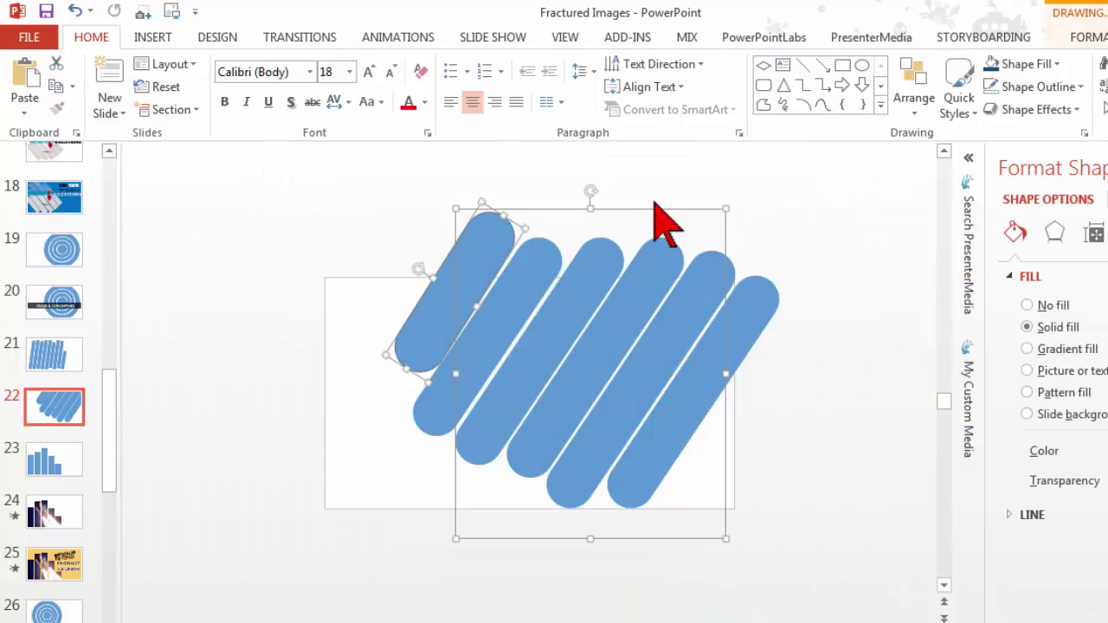
- Group the six diagonal bars and apply a picture fill to the group
{"action": "right_click", "coordinate": [650, 206]}
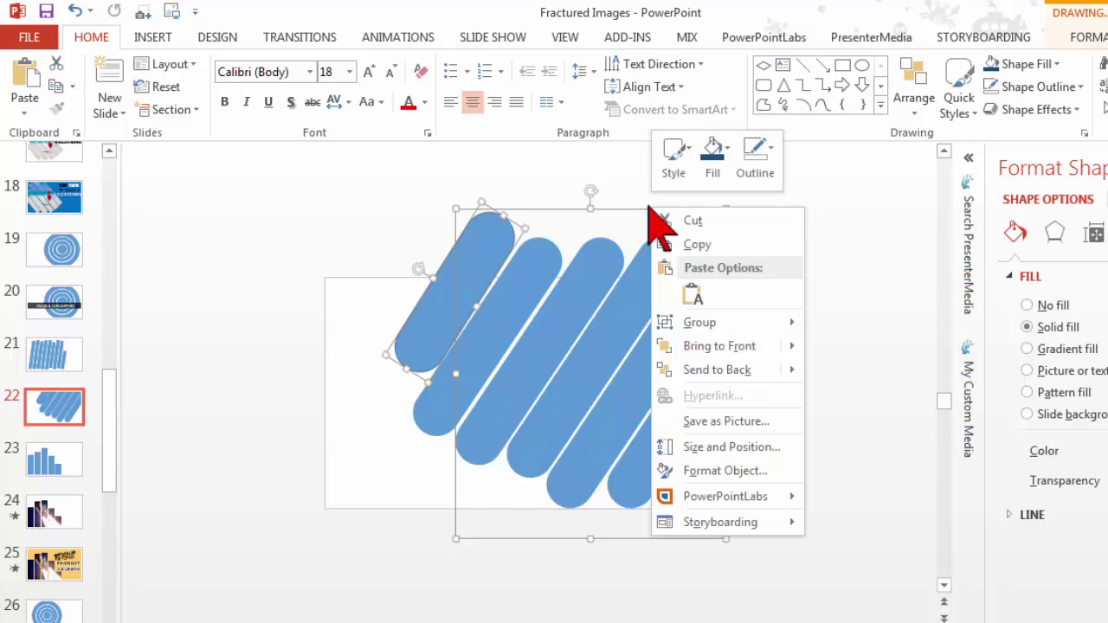
{"action": "mouse_move", "coordinate": [700, 322]}
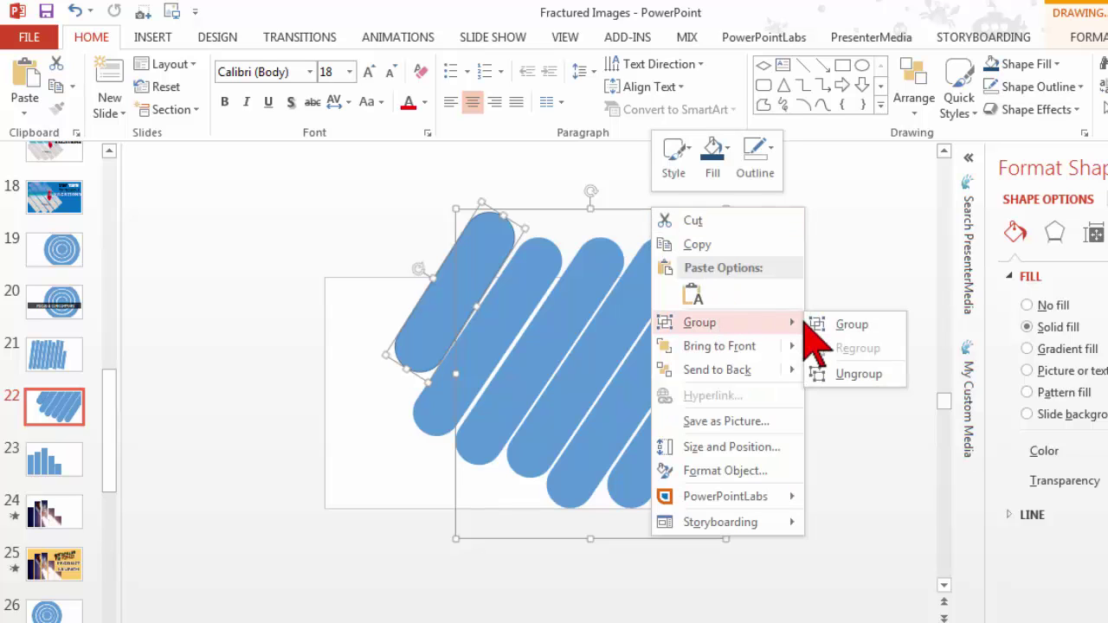
{"action": "left_click", "coordinate": [852, 326]}
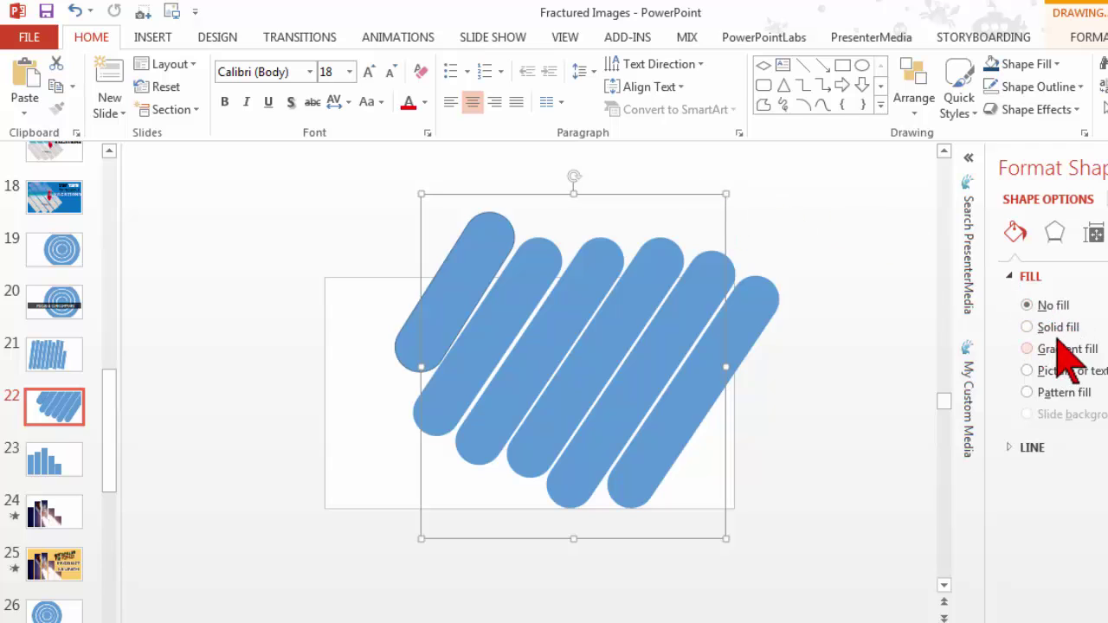
{"action": "right_click", "coordinate": [696, 196]}
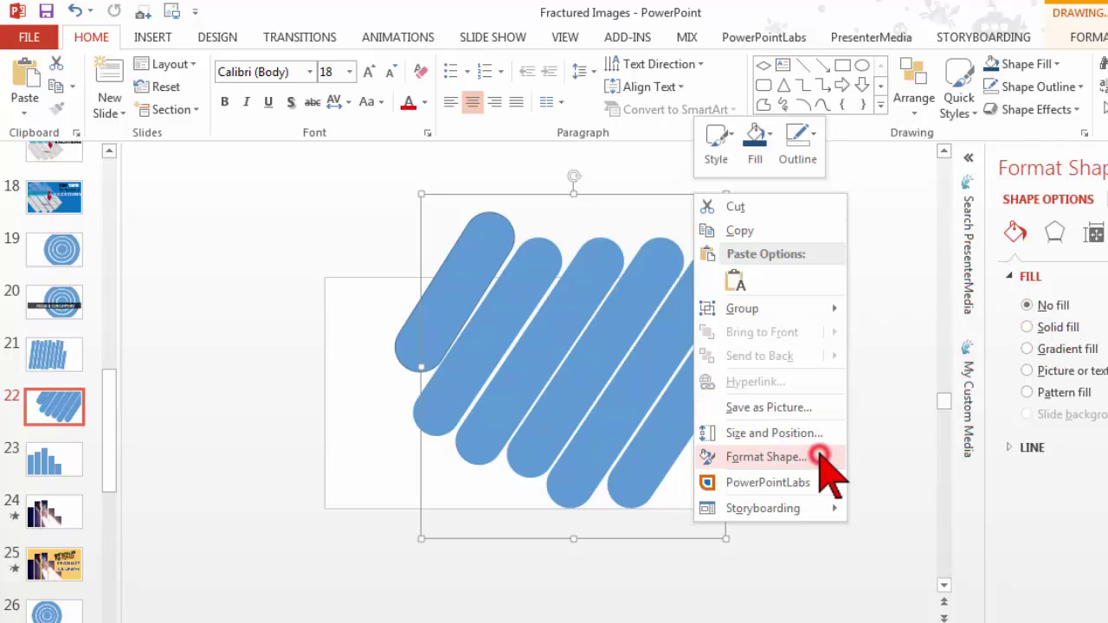
{"action": "left_click", "coordinate": [819, 457]}
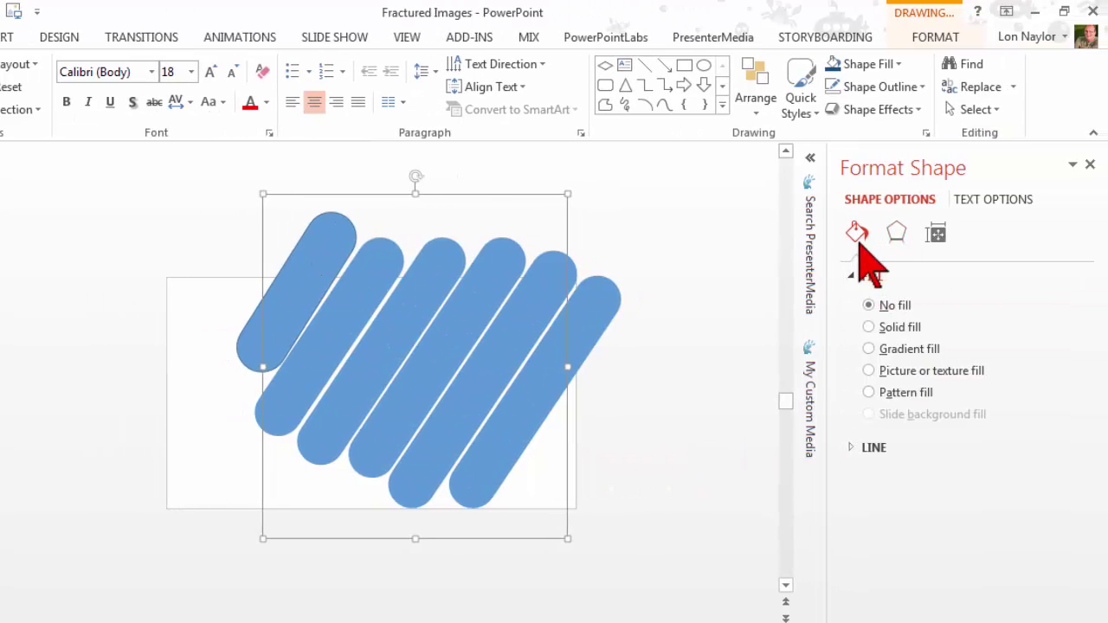
{"action": "left_click", "coordinate": [869, 371]}
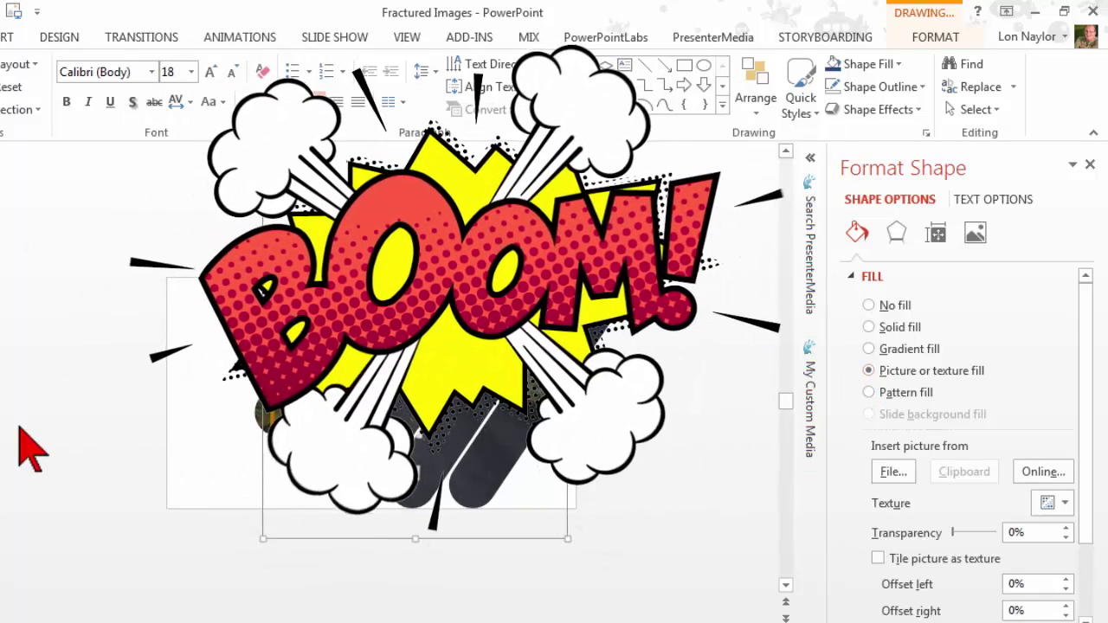
{"action": "left_click", "coordinate": [672, 485]}
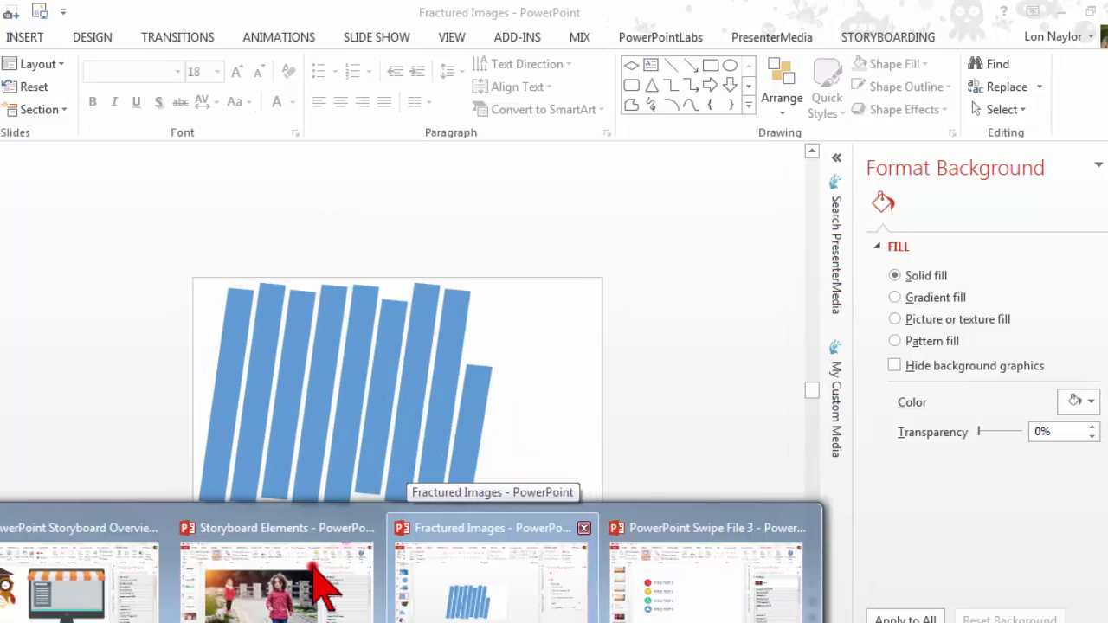
- Switch to the Storyboard Elements presentation from the taskbar
{"action": "left_click", "coordinate": [321, 588]}
{"action": "left_click_drag", "start_coordinate": [132, 328], "coordinate": [130, 418]}
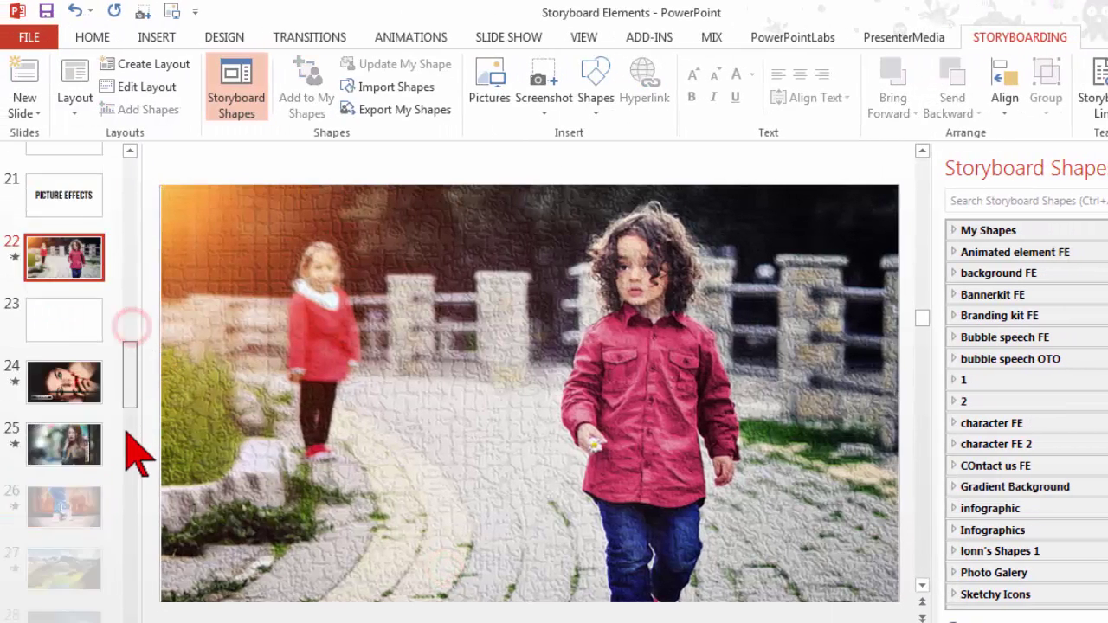
{"action": "scroll", "coordinate": [129, 426], "scroll_direction": "up", "scroll_amount": 2}
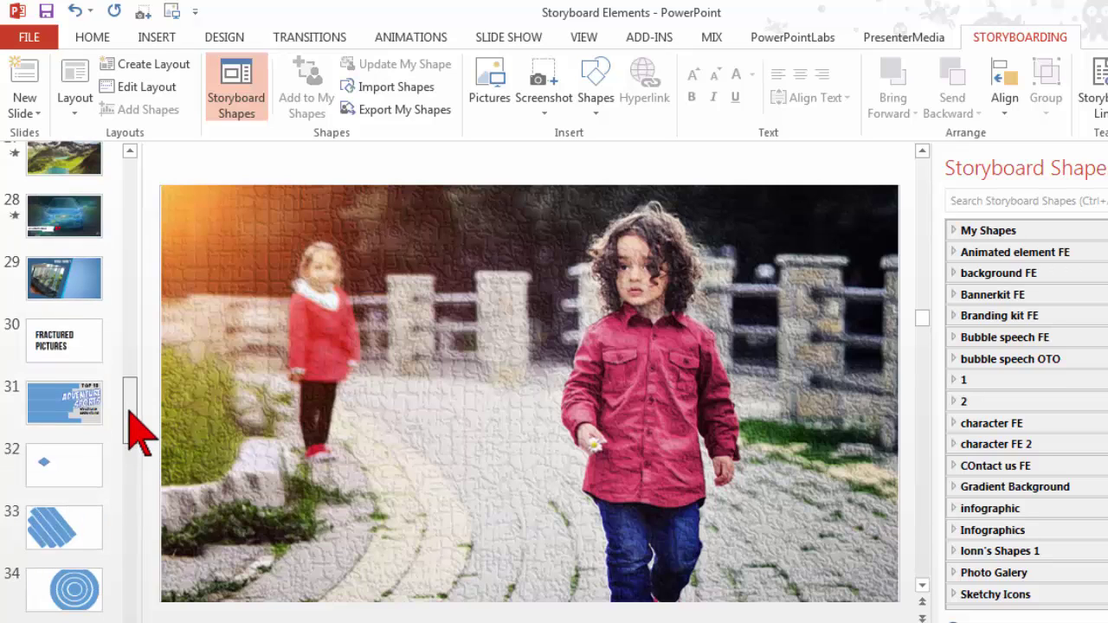
- Browse the Fractured Pictures, Adventure Sports and circle slides, then open slide 36's vertical bars
{"action": "left_click", "coordinate": [67, 346]}
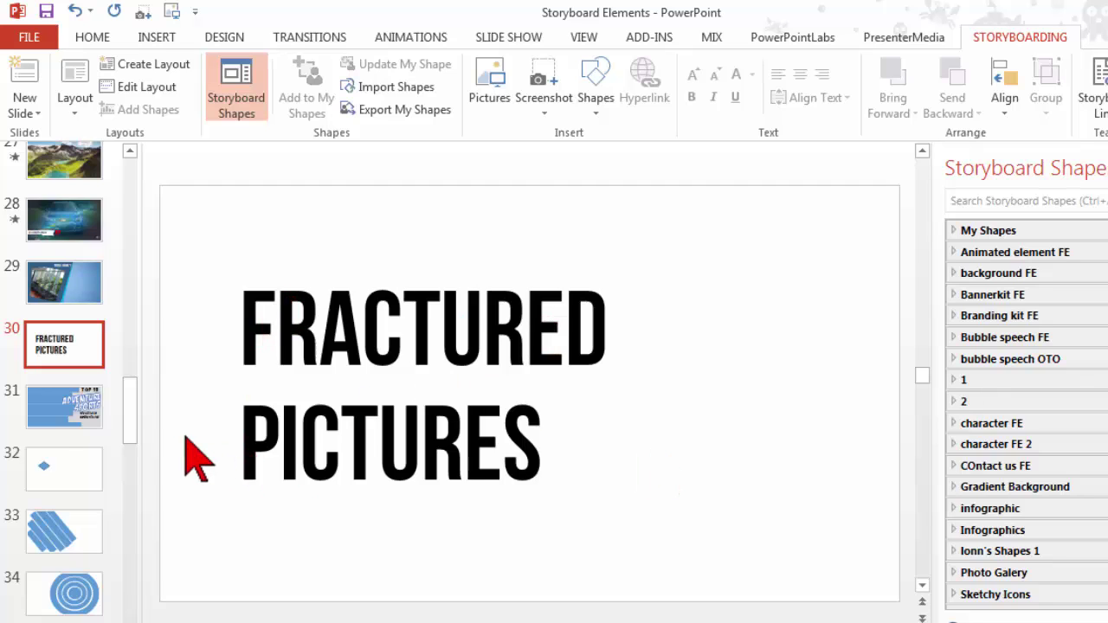
{"action": "left_click", "coordinate": [86, 422]}
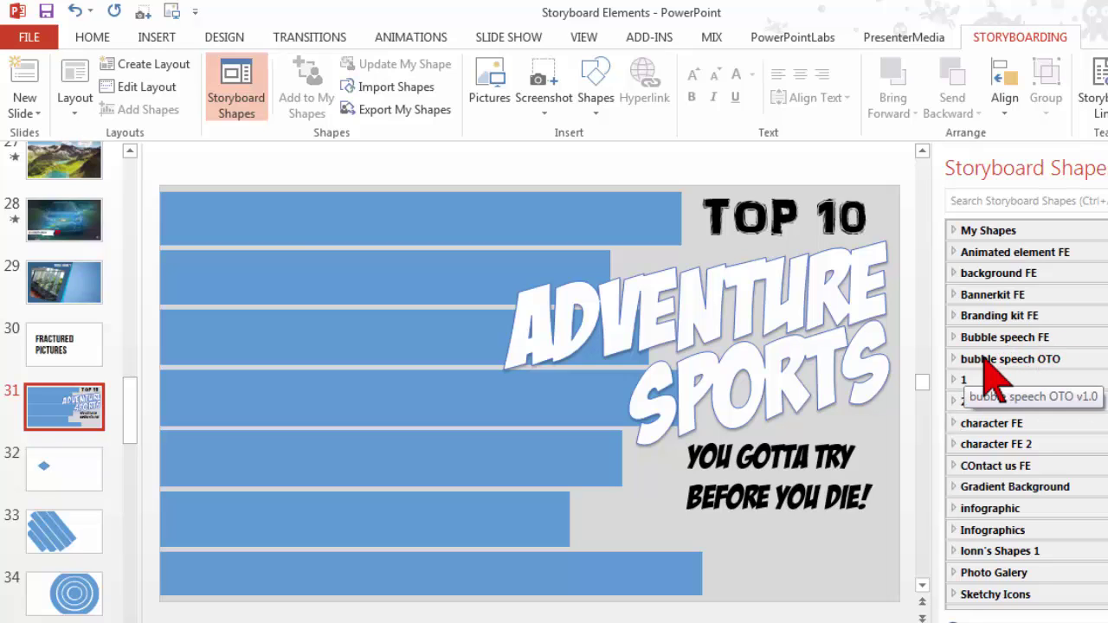
{"action": "left_click", "coordinate": [71, 582]}
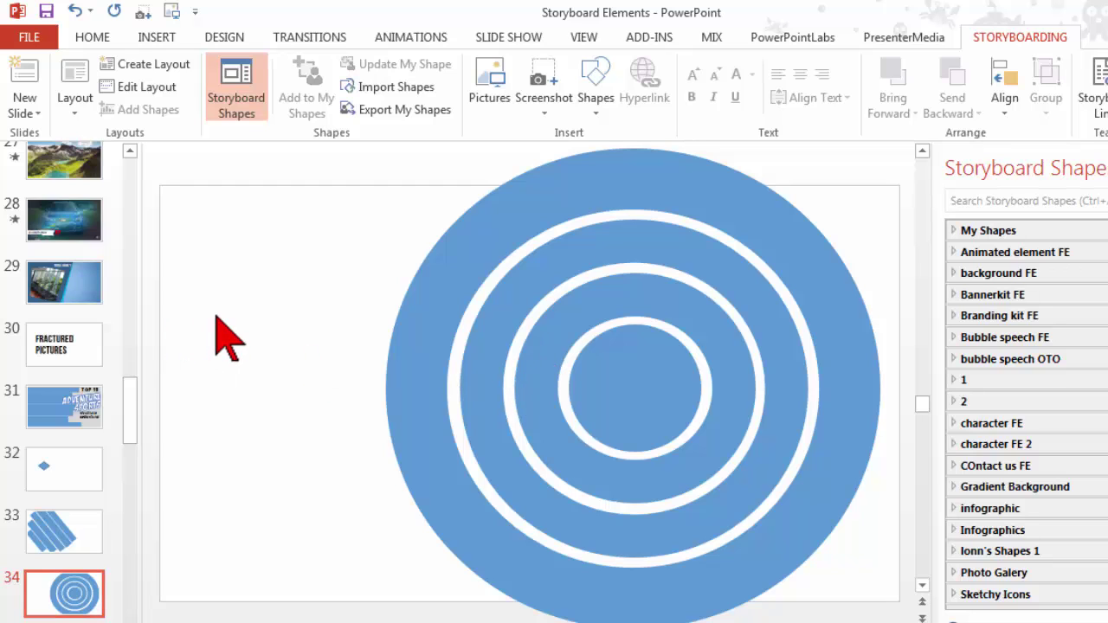
{"action": "key", "text": "Down"}
{"action": "key", "text": "Down"}
{"action": "key", "text": "Down"}
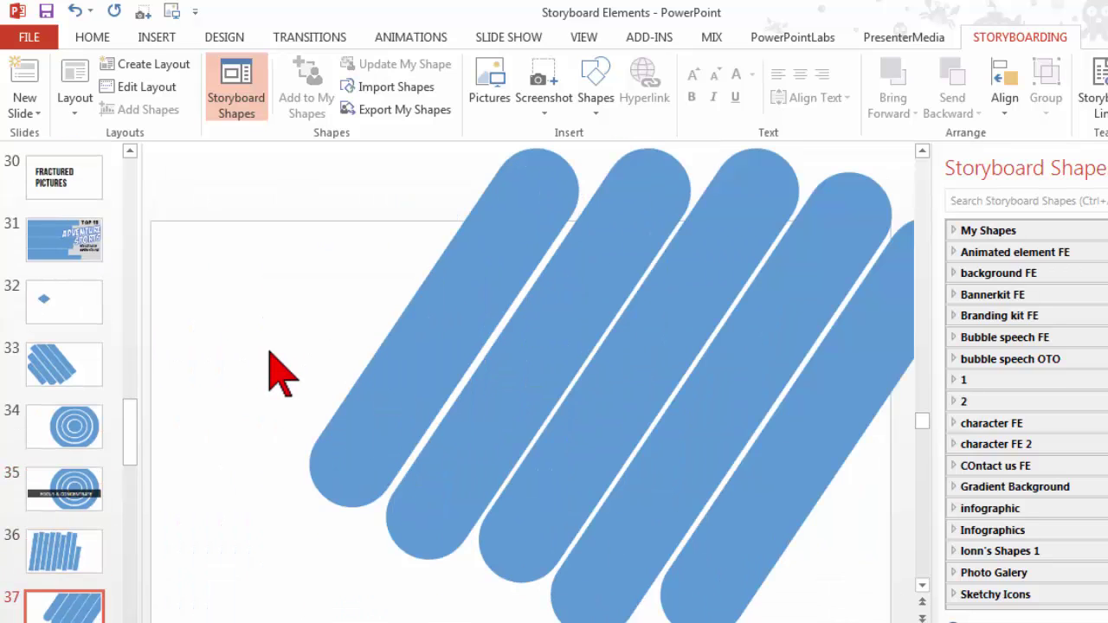
{"action": "left_click", "coordinate": [76, 485]}
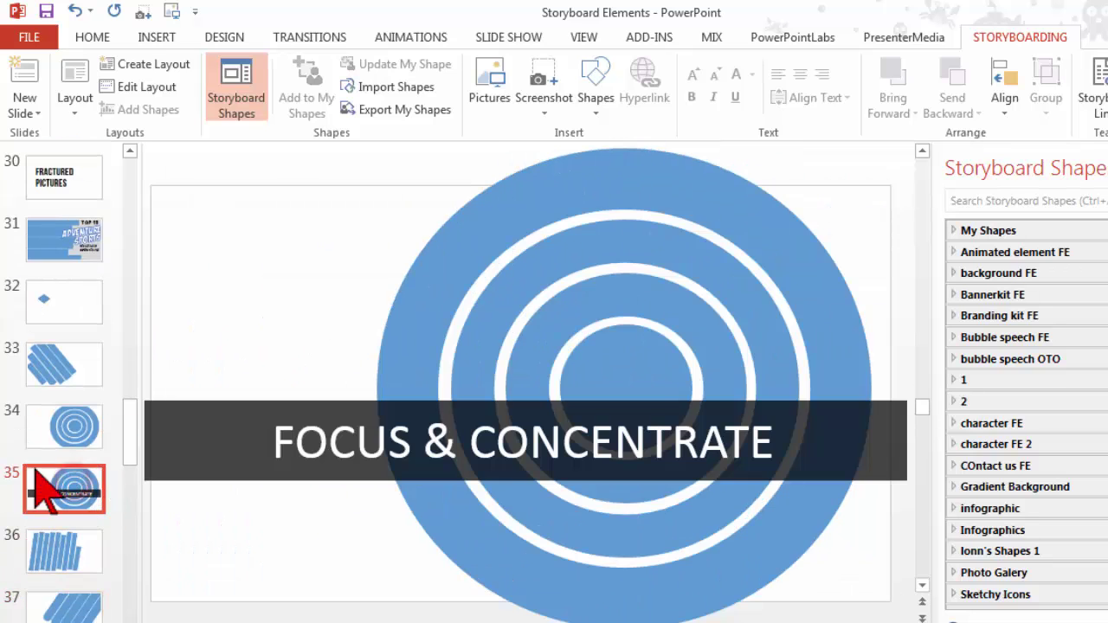
{"action": "left_click", "coordinate": [91, 563]}
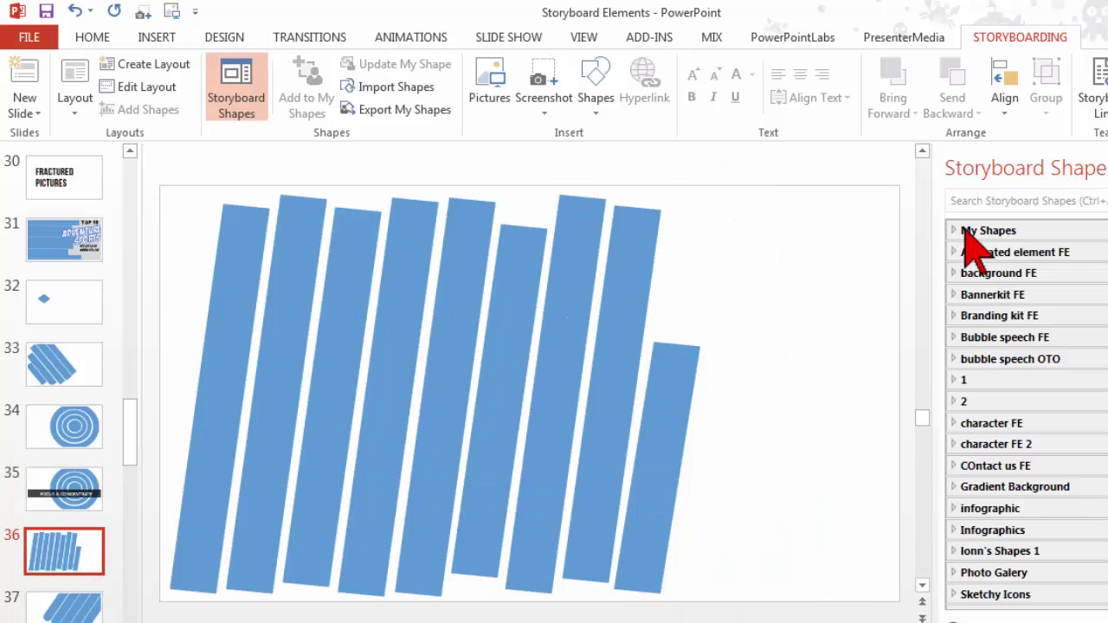
- Add the tilted vertical bars group from slide 36 to My Shapes, named 'Fractured 1'
{"action": "left_click", "coordinate": [272, 278]}
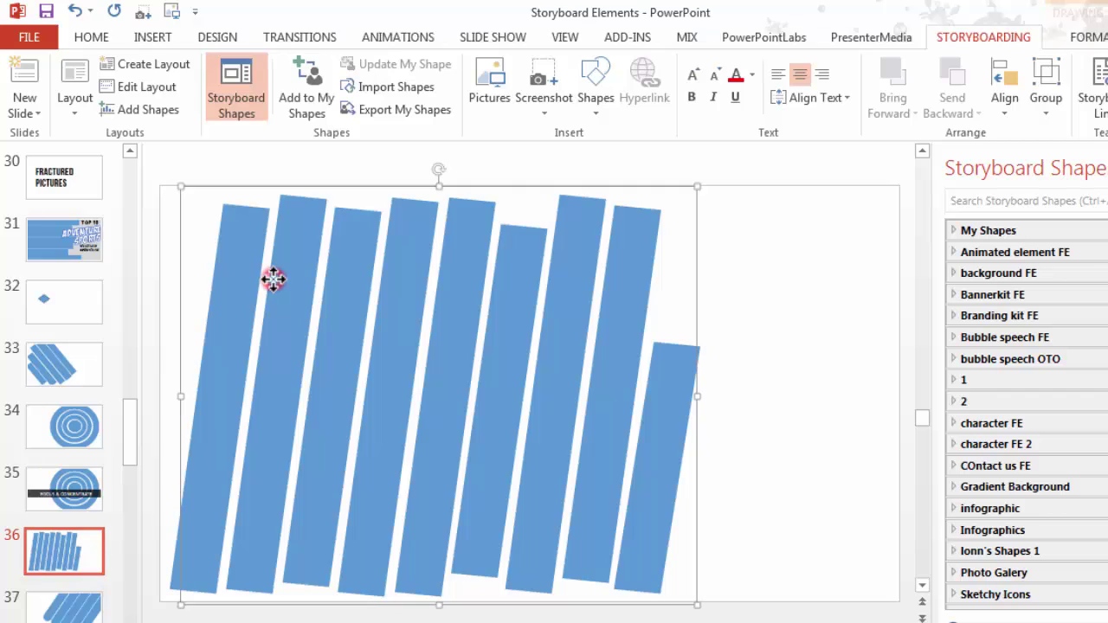
{"action": "right_click", "coordinate": [303, 217]}
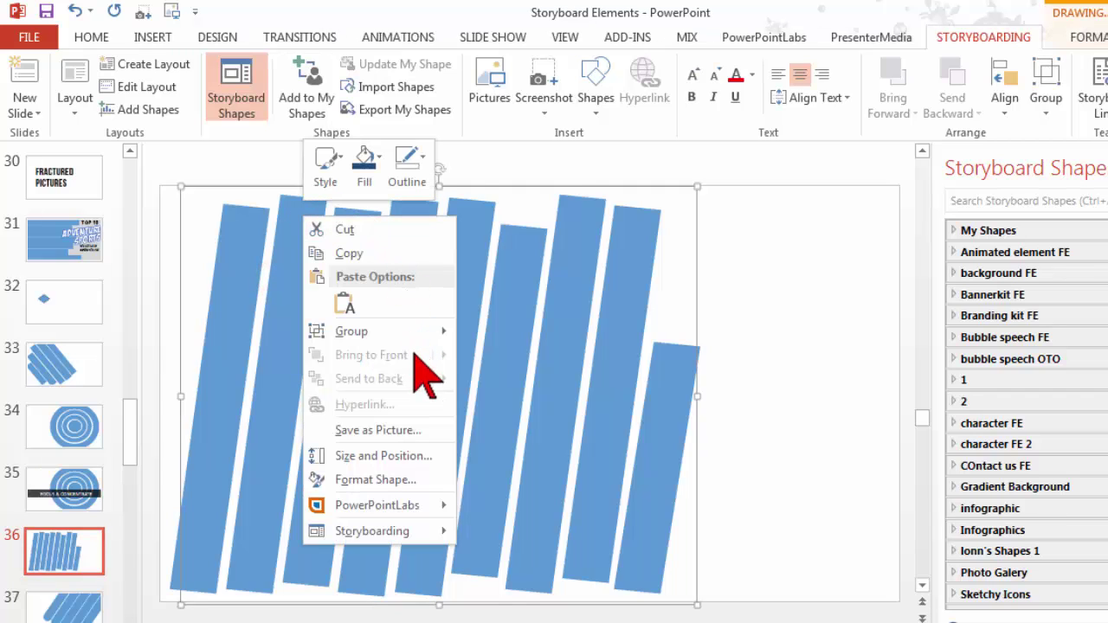
{"action": "type", "text": "Fractured 1"}
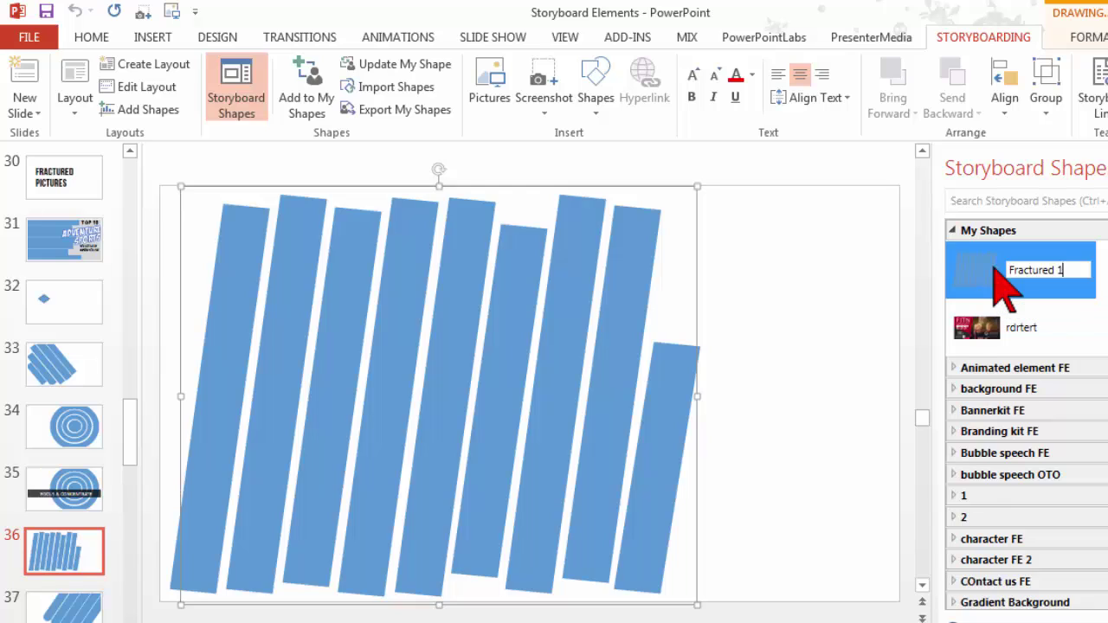
{"action": "key", "text": "Return"}
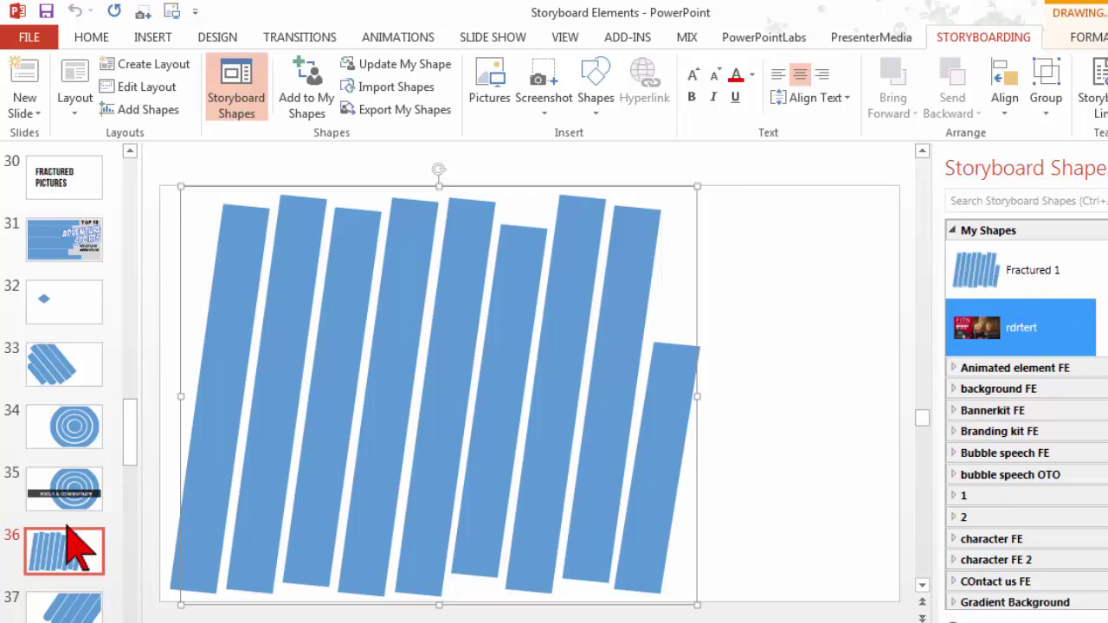
- Insert the Fractured 1 shape onto a new blank slide 37
{"action": "right_click", "coordinate": [73, 579]}
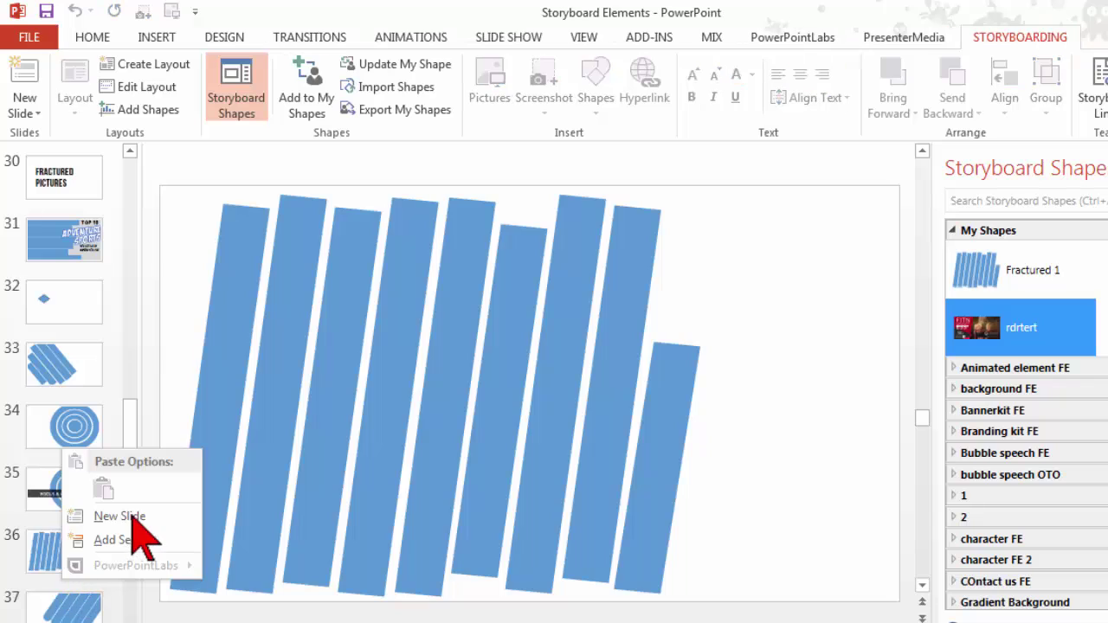
{"action": "left_click", "coordinate": [136, 517]}
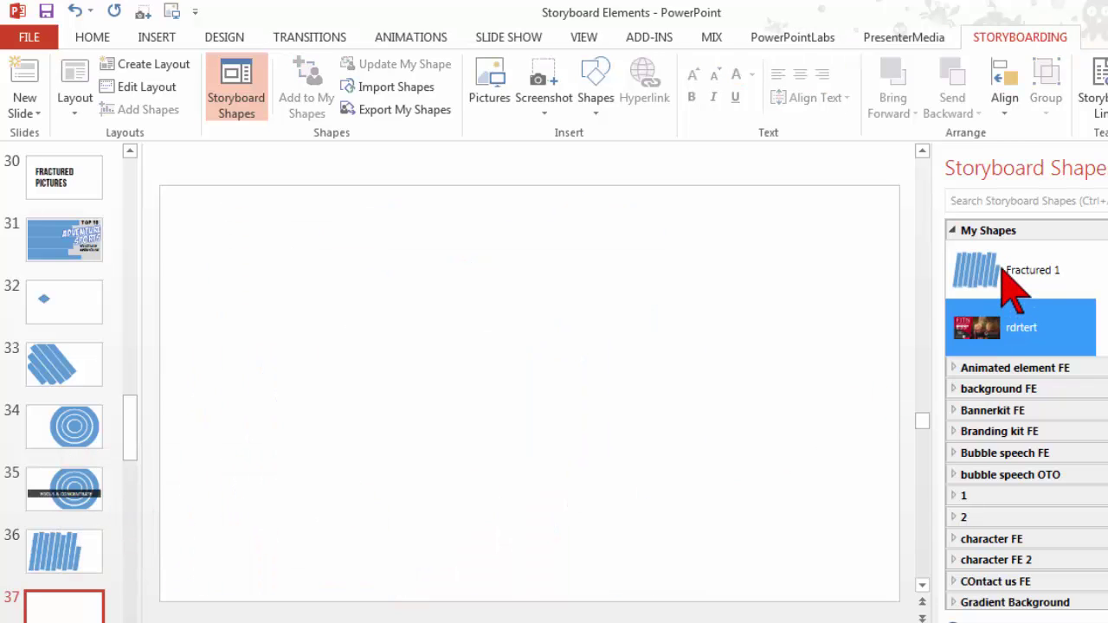
{"action": "double_click", "coordinate": [1004, 271]}
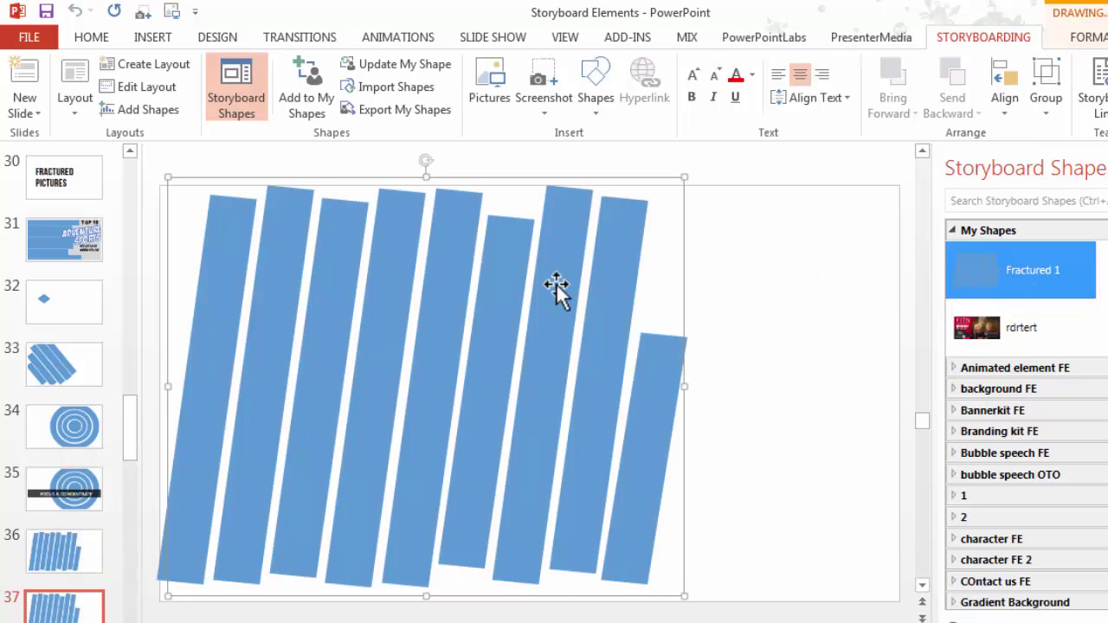
- Fill the bars shape with the fall-reflection-road photo as a picture fill
{"action": "right_click", "coordinate": [399, 311]}
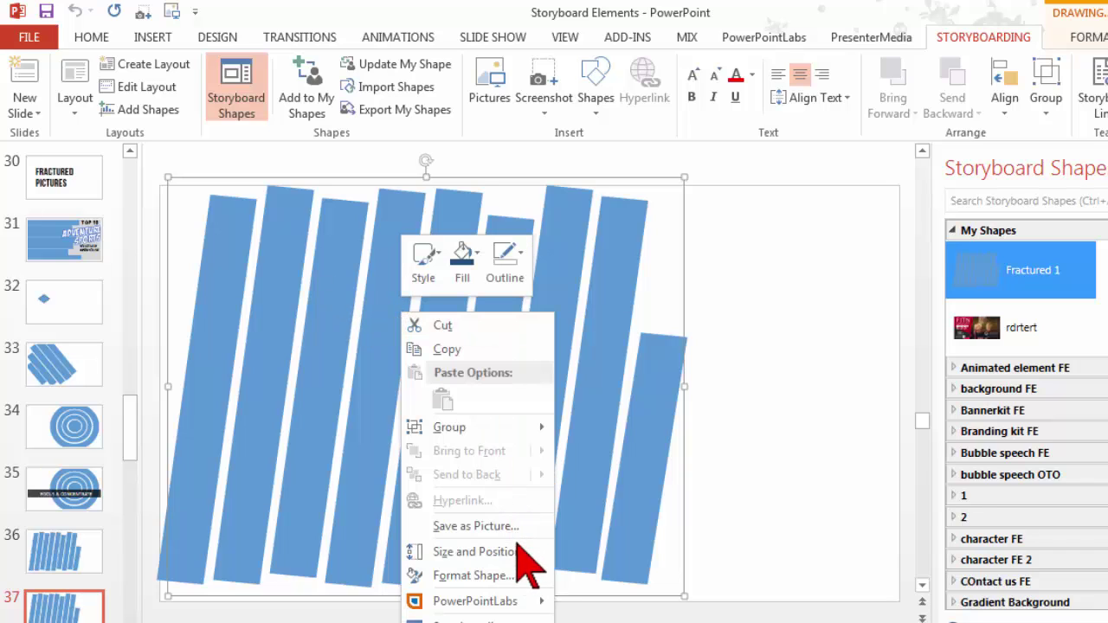
{"action": "left_click", "coordinate": [523, 574]}
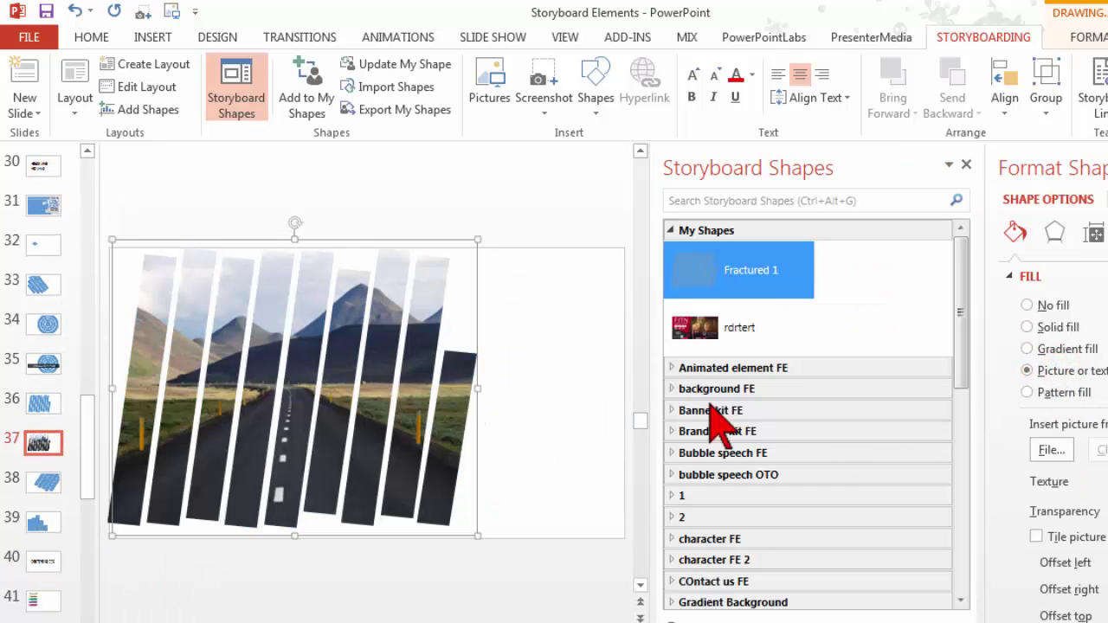
{"action": "left_click", "coordinate": [1051, 451]}
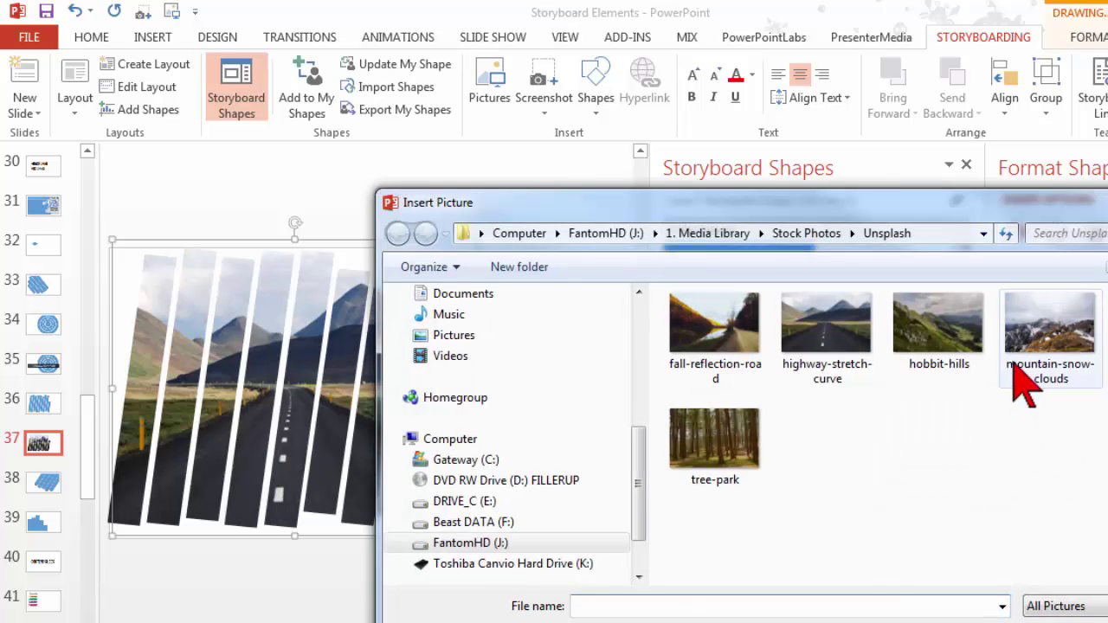
{"action": "left_click", "coordinate": [718, 350]}
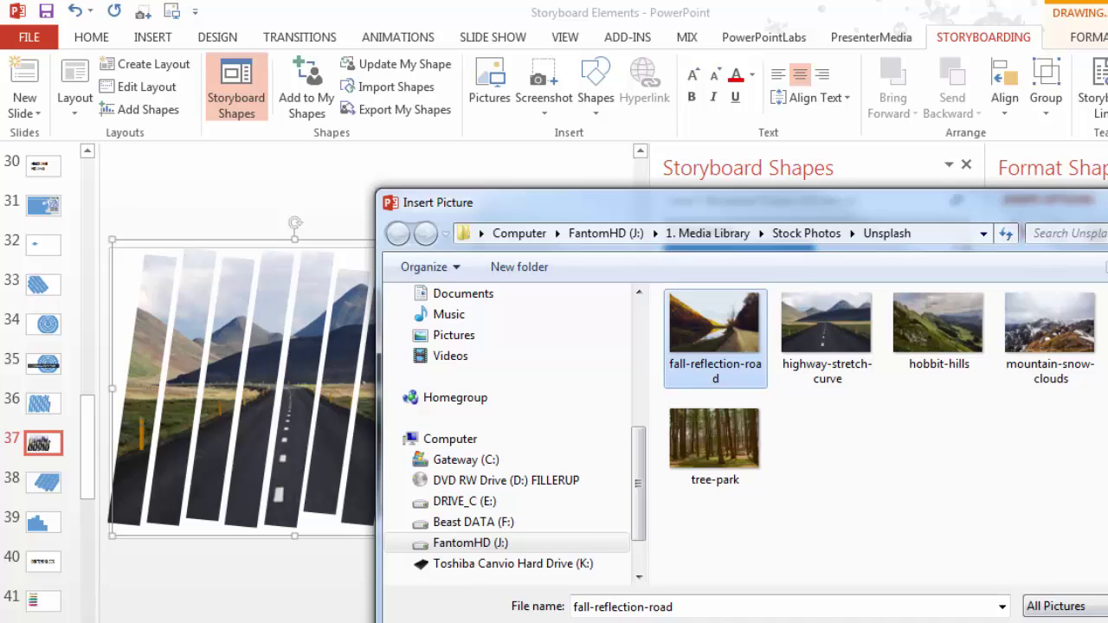